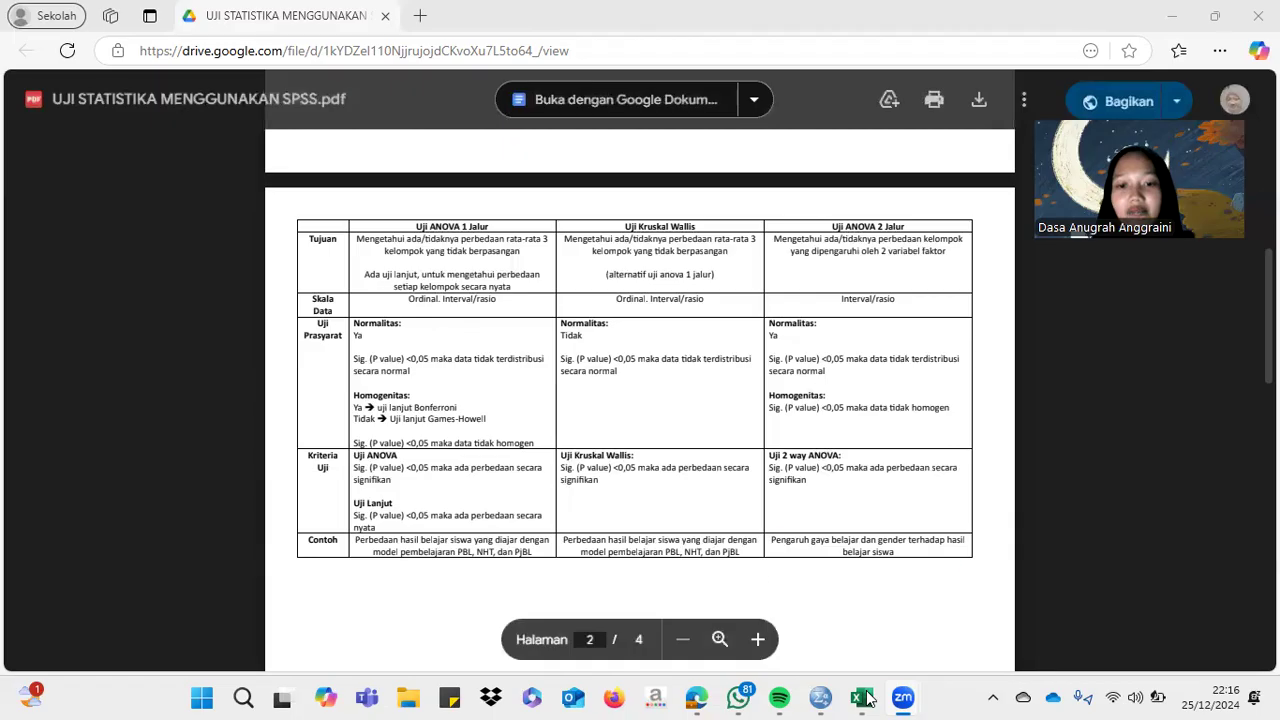
- Switch to the Excel workbook and examine the Kinestetik, Audiotori and visual score columns on the anova sheet
{"action": "left_click", "coordinate": [862, 697]}
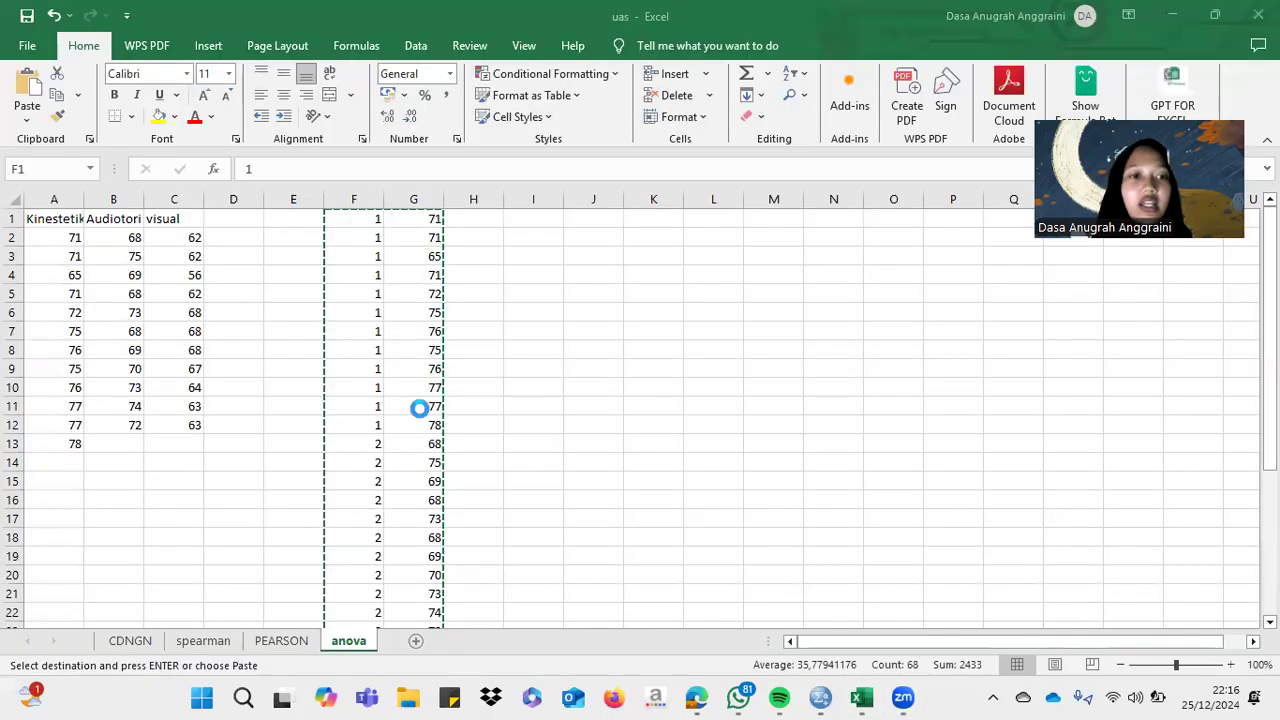
{"action": "left_click", "coordinate": [366, 251]}
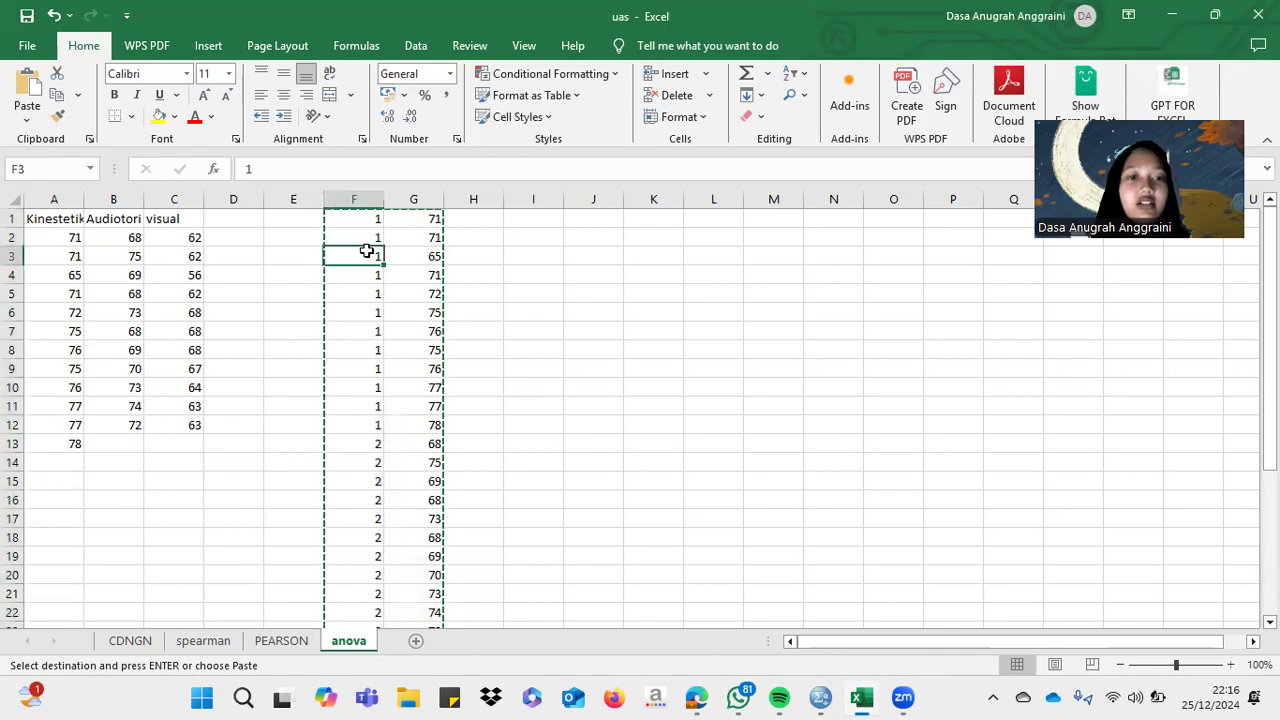
{"action": "left_click", "coordinate": [64, 224]}
{"action": "key", "text": "Right"}
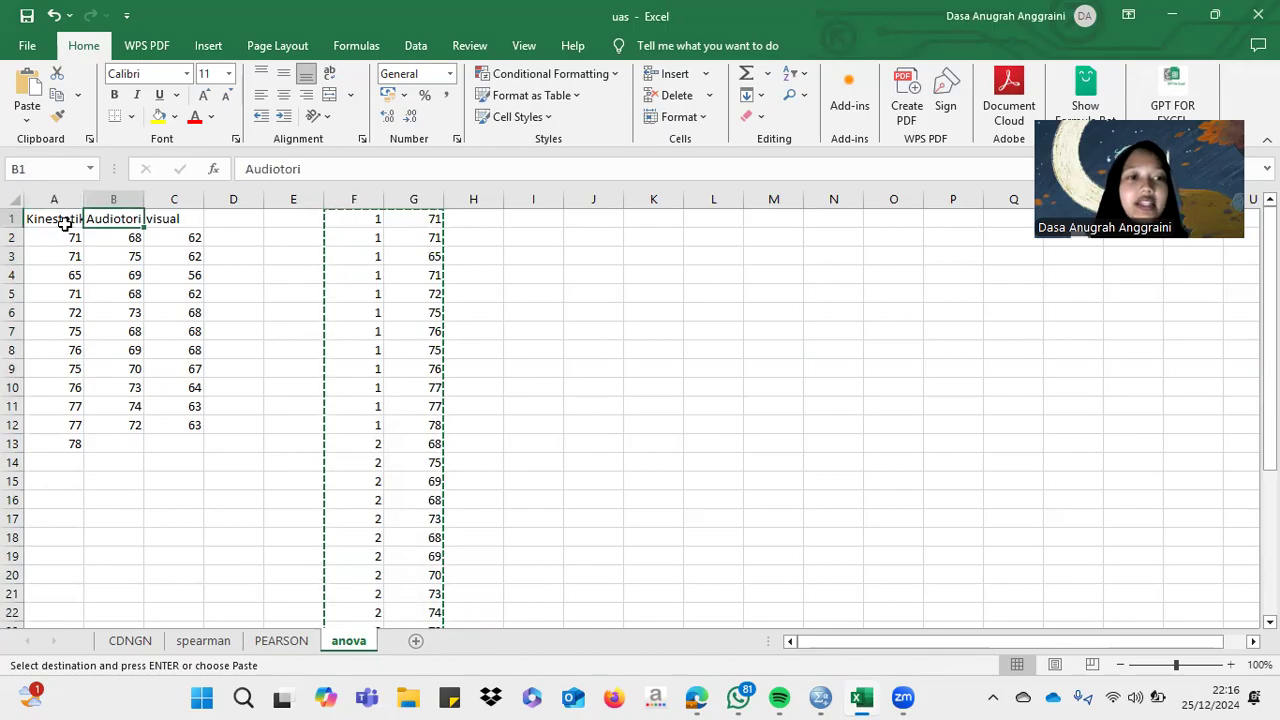
{"action": "key", "text": "Right"}
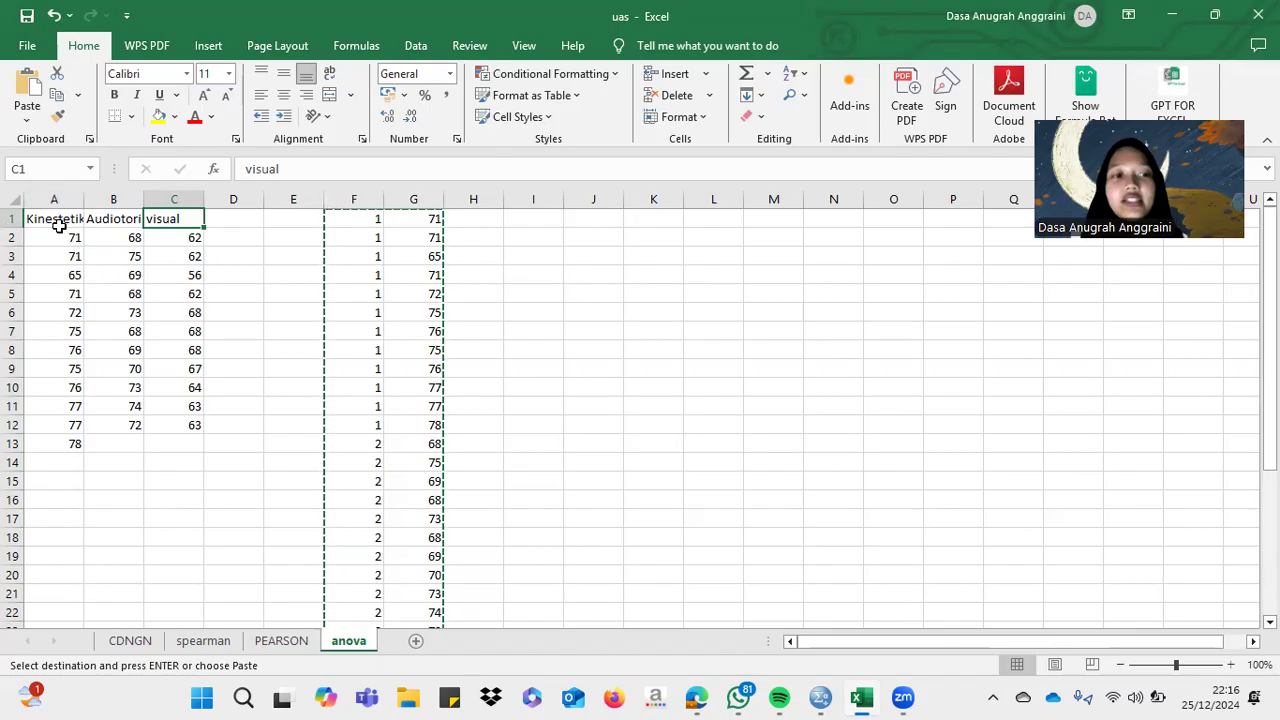
{"action": "left_click", "coordinate": [59, 226]}
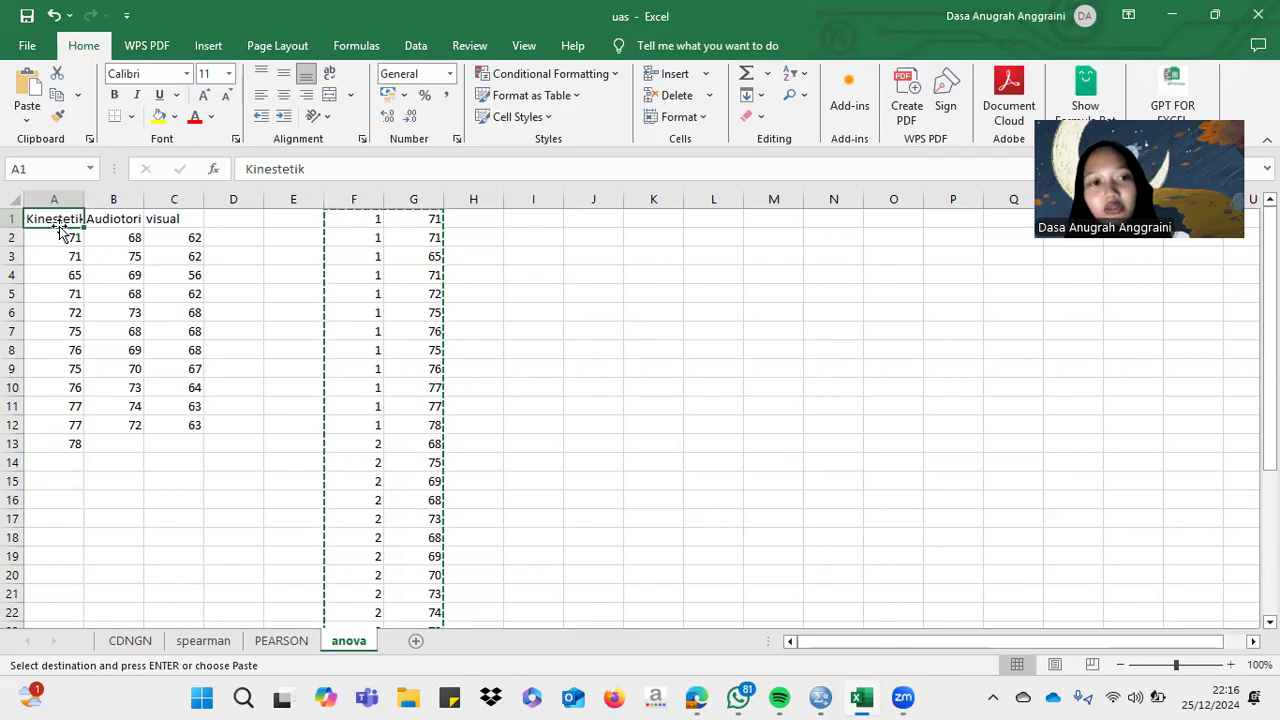
{"action": "left_click", "coordinate": [120, 220]}
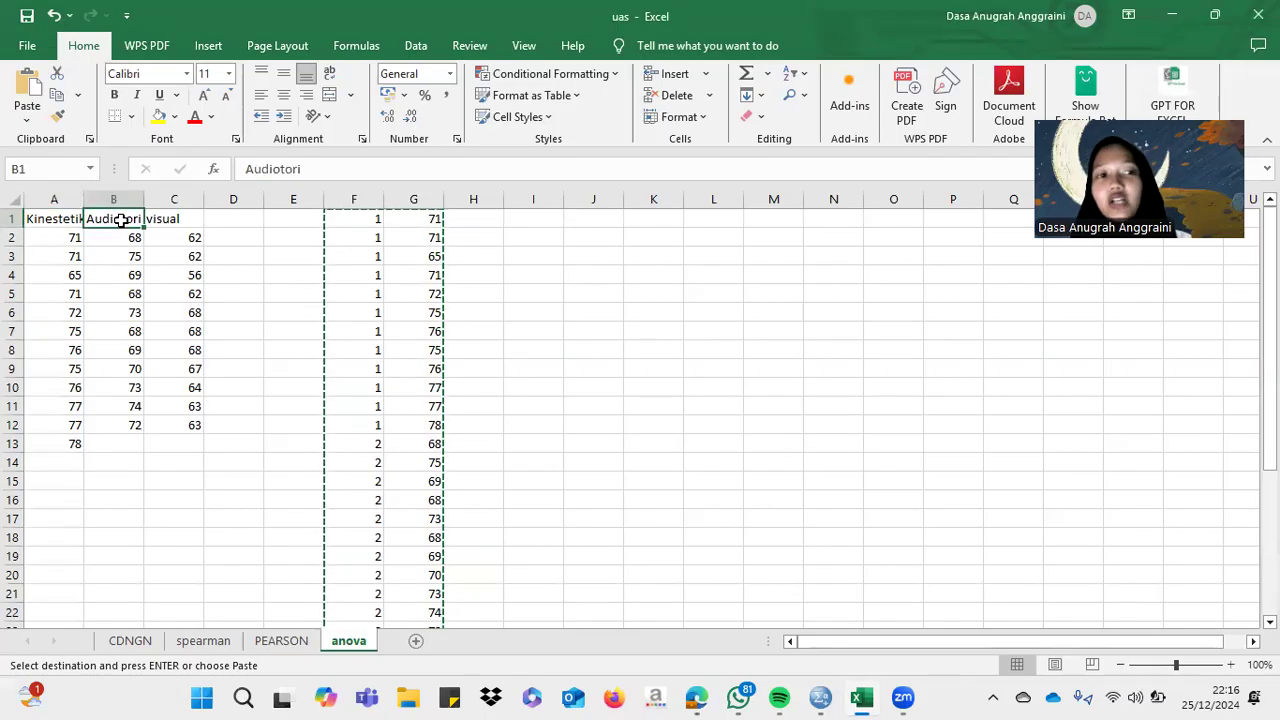
{"action": "left_click", "coordinate": [196, 218]}
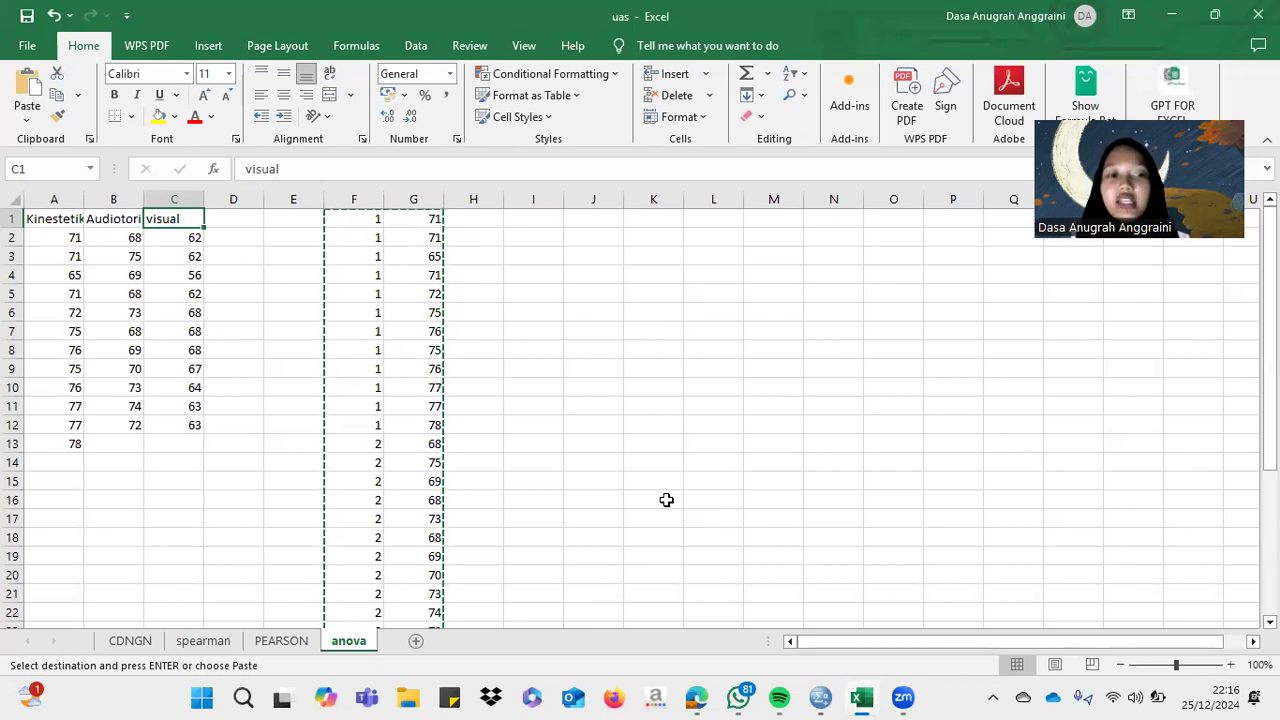
- Copy the group codes and scores in F1:G34 of the anova sheet
{"action": "mouse_move", "coordinate": [1270, 350]}
{"action": "left_mouse_down"}
{"action": "mouse_move", "coordinate": [1270, 494]}
{"action": "mouse_move", "coordinate": [1270, 346]}
{"action": "left_mouse_up"}
{"action": "mouse_move", "coordinate": [335, 217]}
{"action": "left_mouse_down"}
{"action": "mouse_move", "coordinate": [408, 334]}
{"action": "mouse_move", "coordinate": [429, 586]}
{"action": "mouse_move", "coordinate": [397, 577]}
{"action": "mouse_move", "coordinate": [394, 560]}
{"action": "mouse_move", "coordinate": [392, 575]}
{"action": "left_mouse_up"}
{"action": "right_click", "coordinate": [393, 575]}
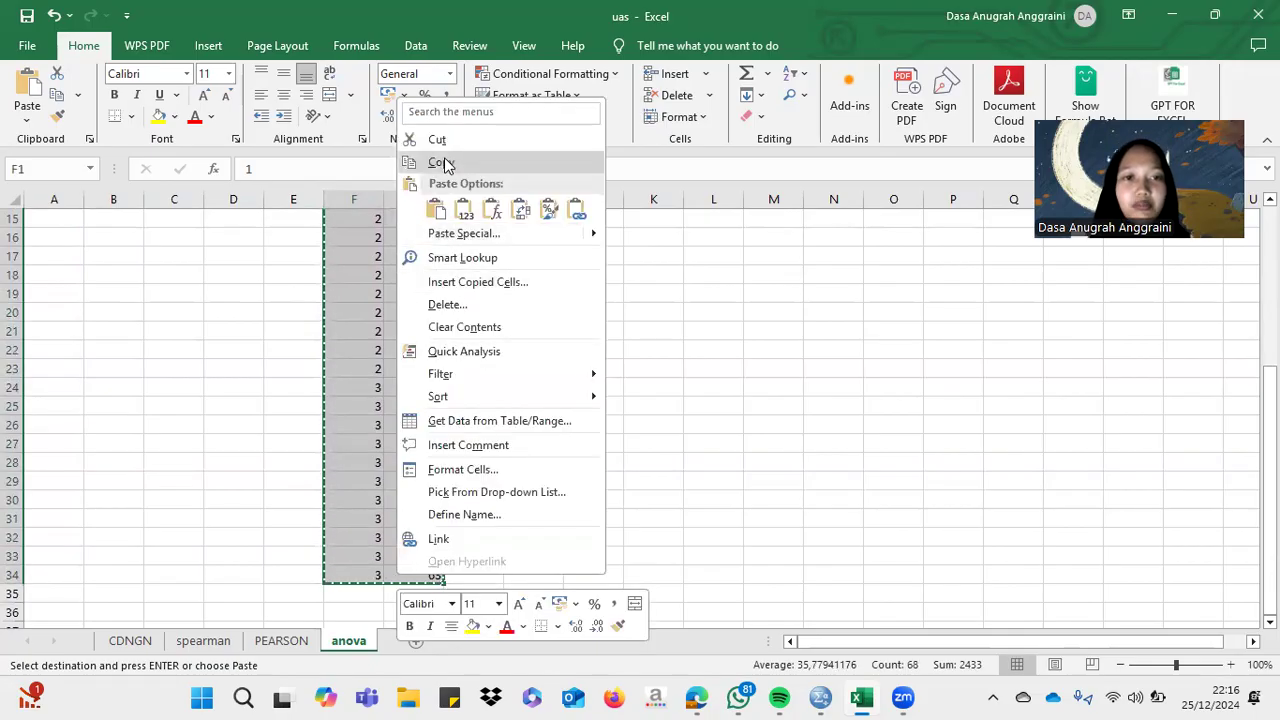
{"action": "left_click", "coordinate": [443, 164]}
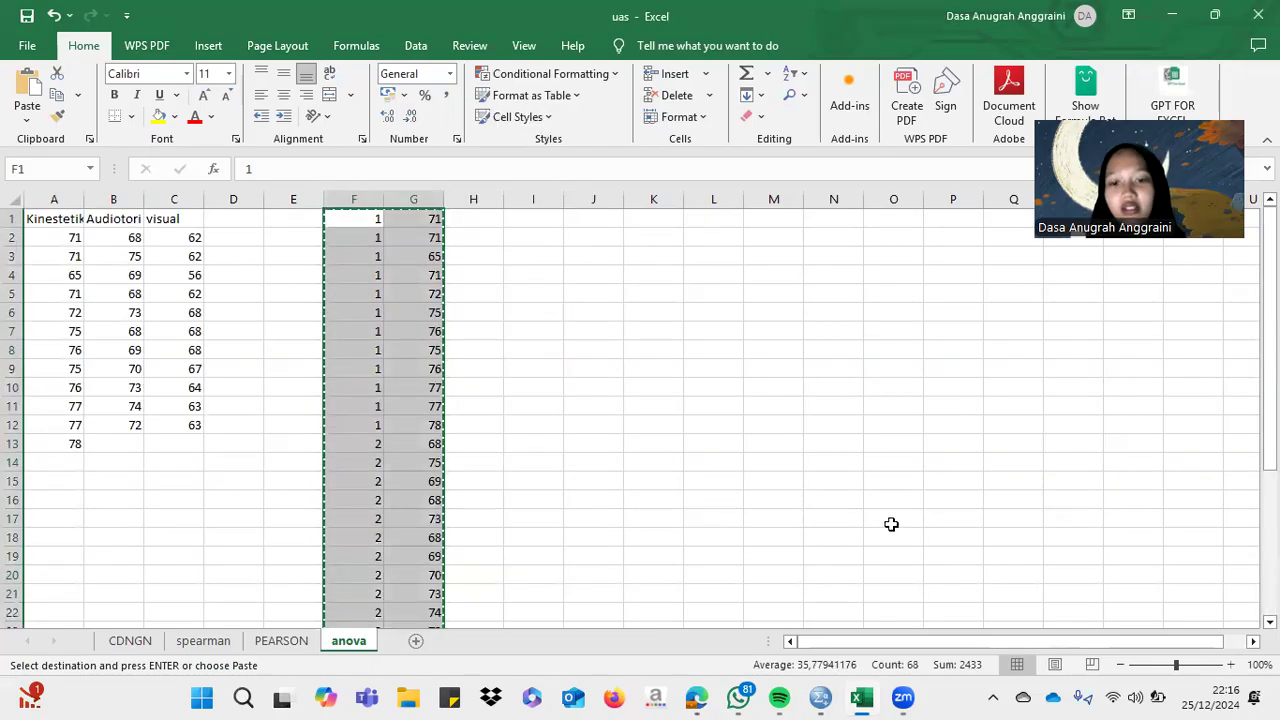
- Switch to the SPSS Data Editor and paste the copied data into the first two columns from row 1
{"action": "left_click", "coordinate": [820, 697]}
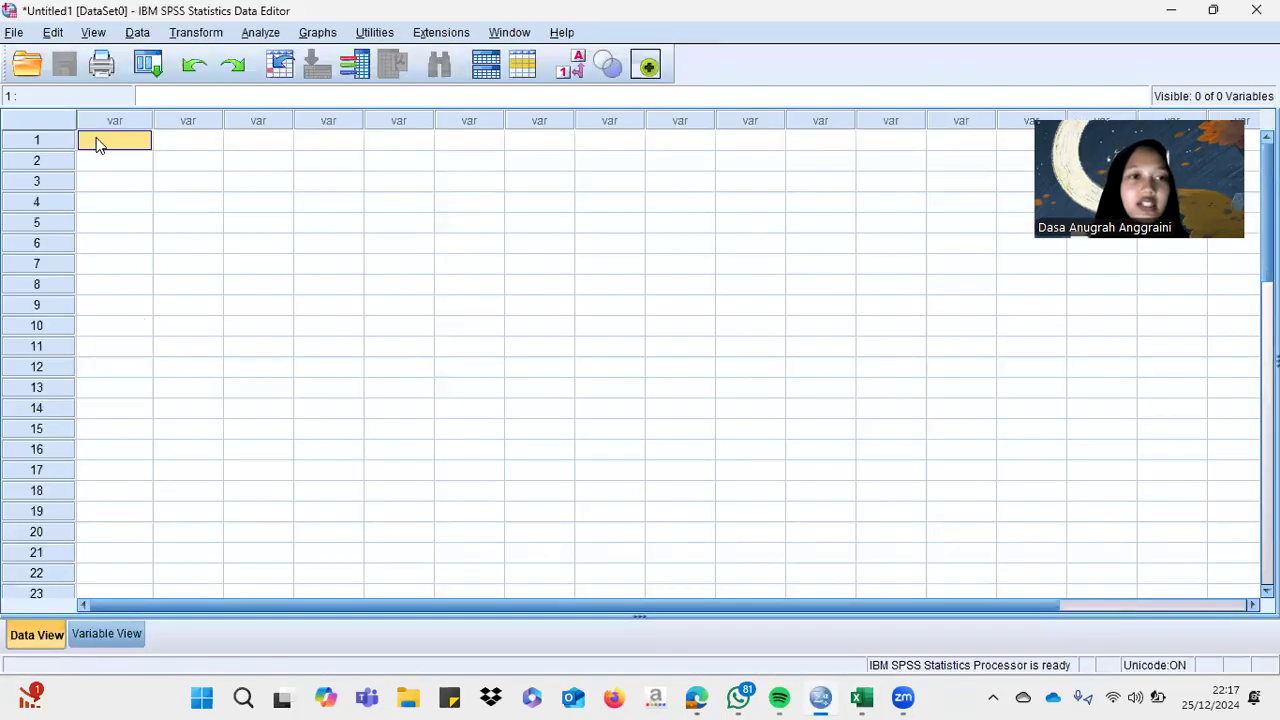
{"action": "left_click", "coordinate": [195, 140]}
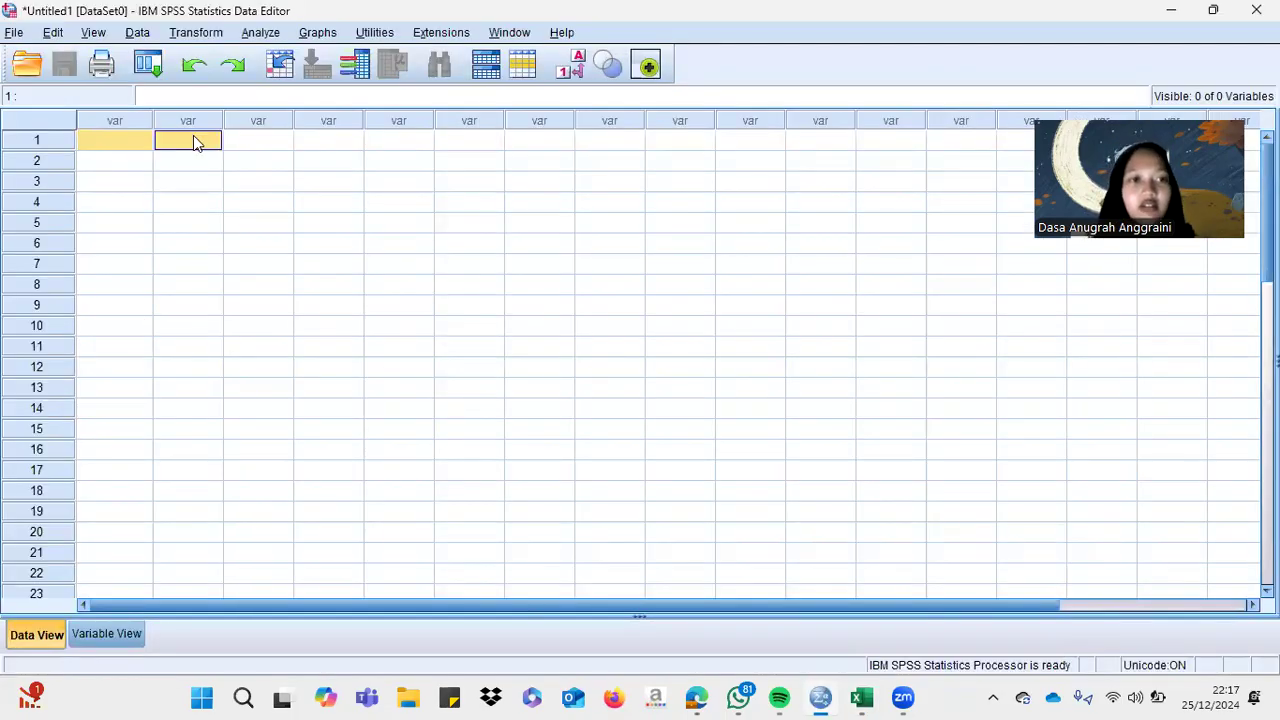
{"action": "key", "text": "ctrl+v"}
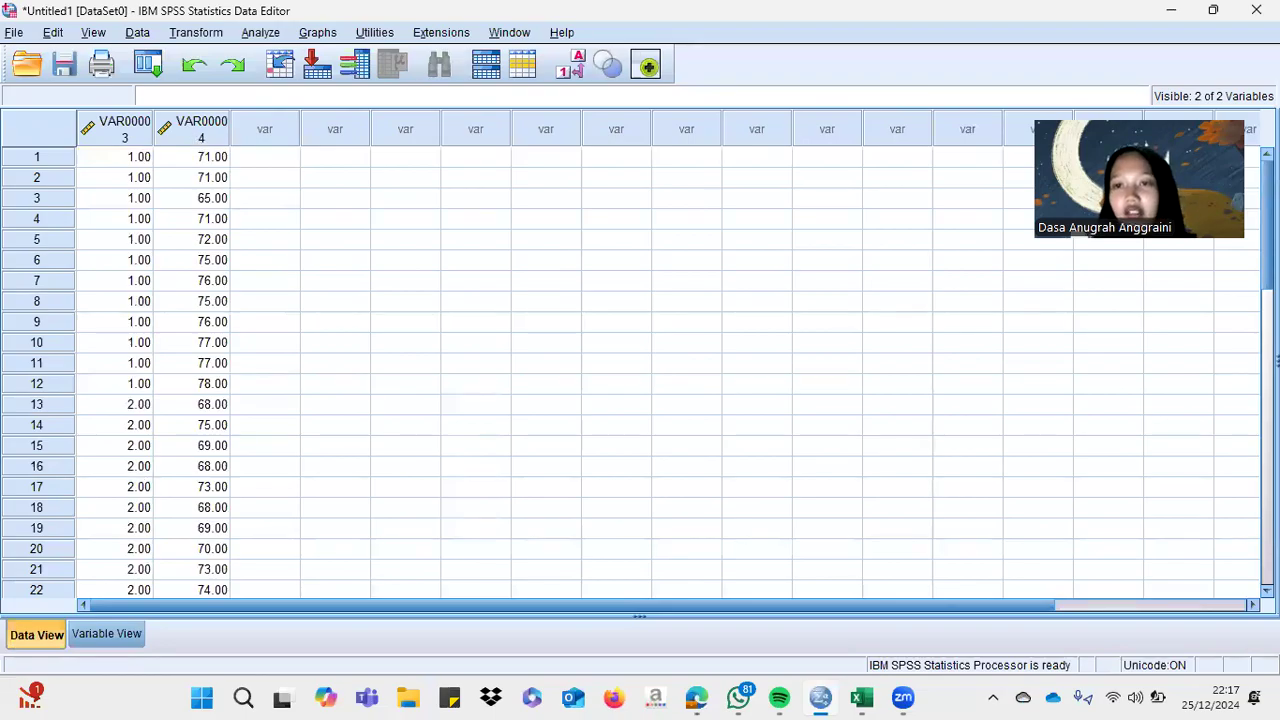
{"action": "scroll", "coordinate": [640, 370], "scroll_direction": "down", "scroll_amount": 10}
{"action": "scroll", "coordinate": [640, 370], "scroll_direction": "up", "scroll_amount": 10}
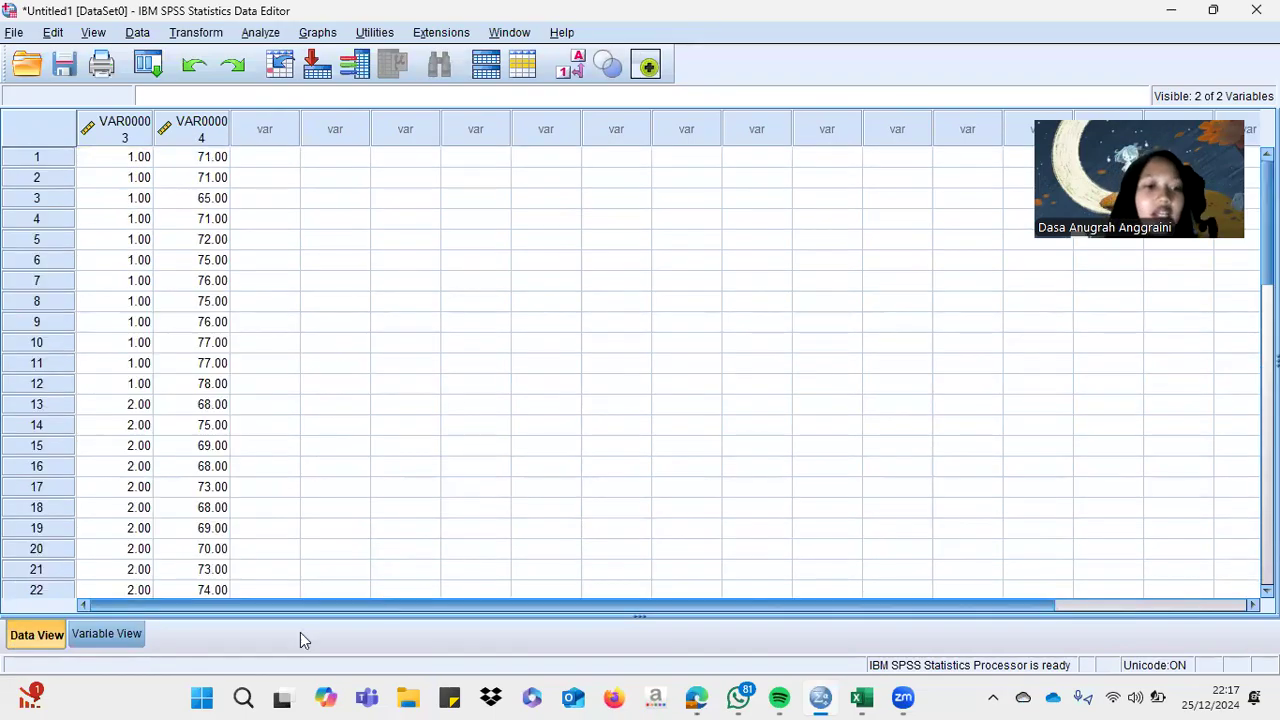
- Rename the first variable, which holds the group codes, as Kelompok
{"action": "left_click", "coordinate": [123, 633]}
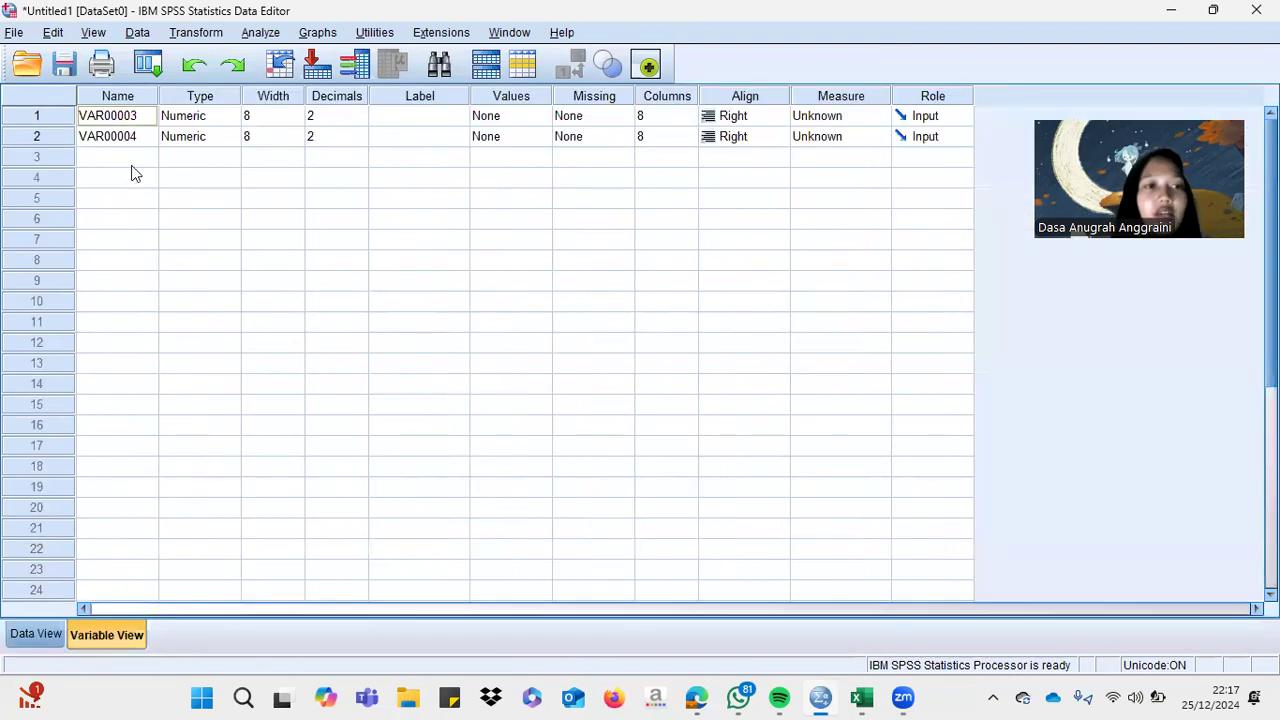
{"action": "double_click", "coordinate": [117, 116]}
{"action": "key", "text": "Caps_Lock"}
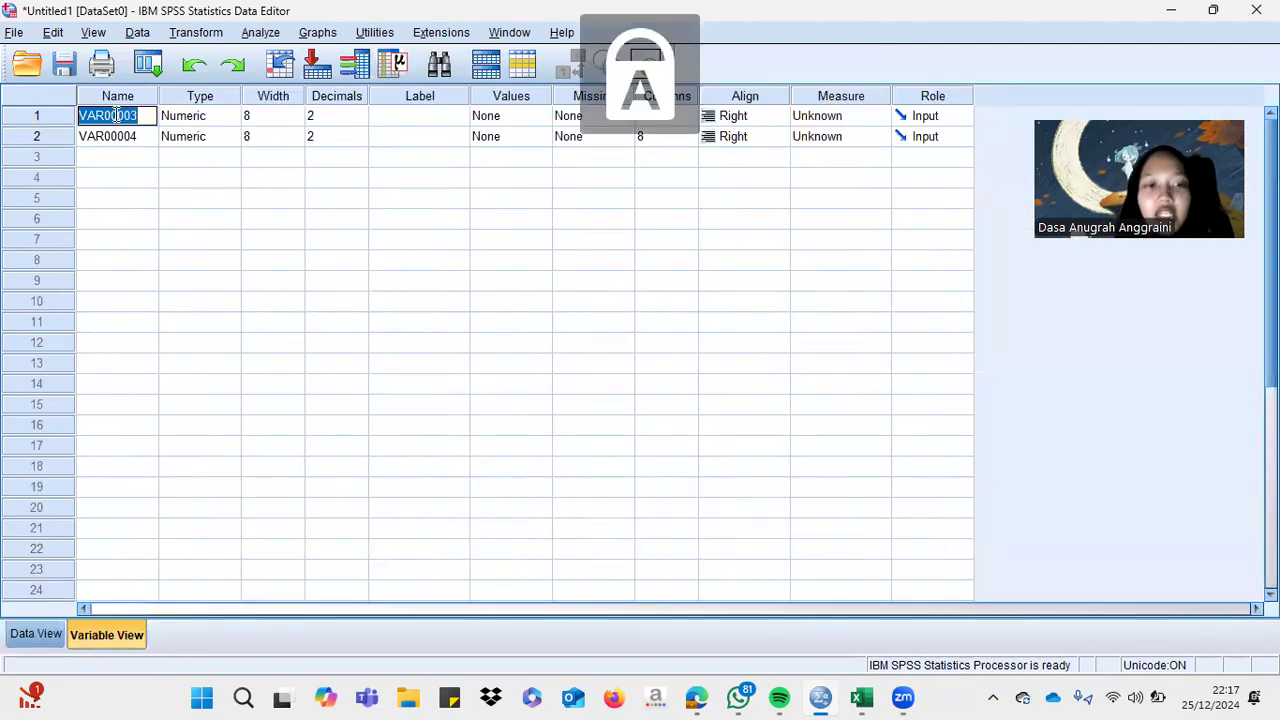
{"action": "type", "text": "K"}
{"action": "key", "text": "Caps_Lock"}
{"action": "type", "text": "elompok"}
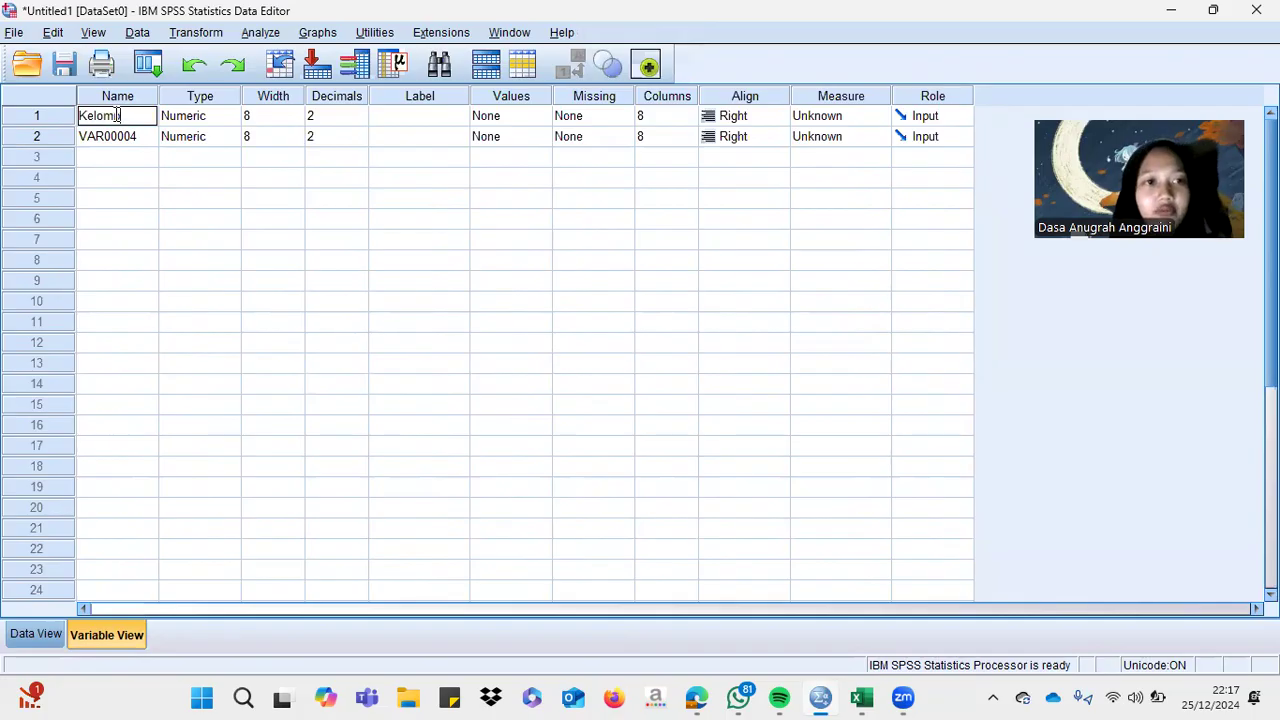
- Rename the second variable, which holds the scores, as Skor
{"action": "left_click", "coordinate": [112, 142]}
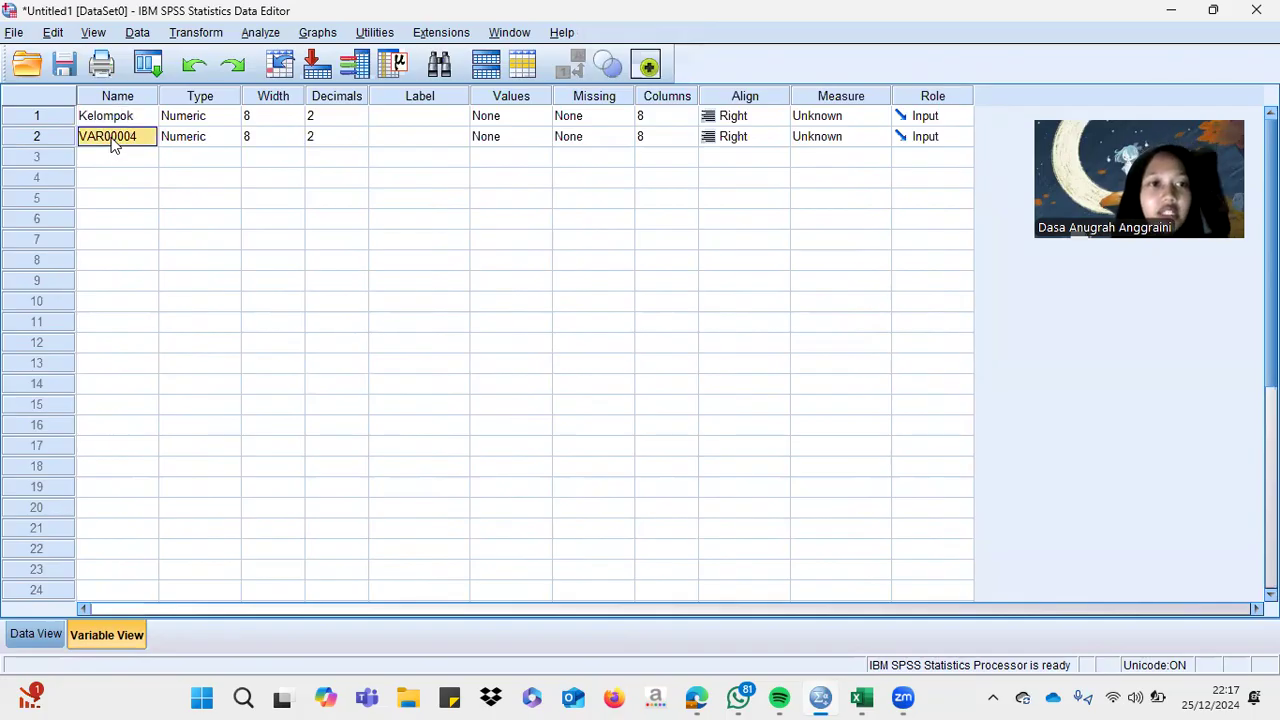
{"action": "double_click", "coordinate": [113, 142]}
{"action": "key", "text": "Caps_Lock"}
{"action": "type", "text": "S"}
{"action": "key", "text": "Caps_Lock"}
{"action": "type", "text": "kor"}
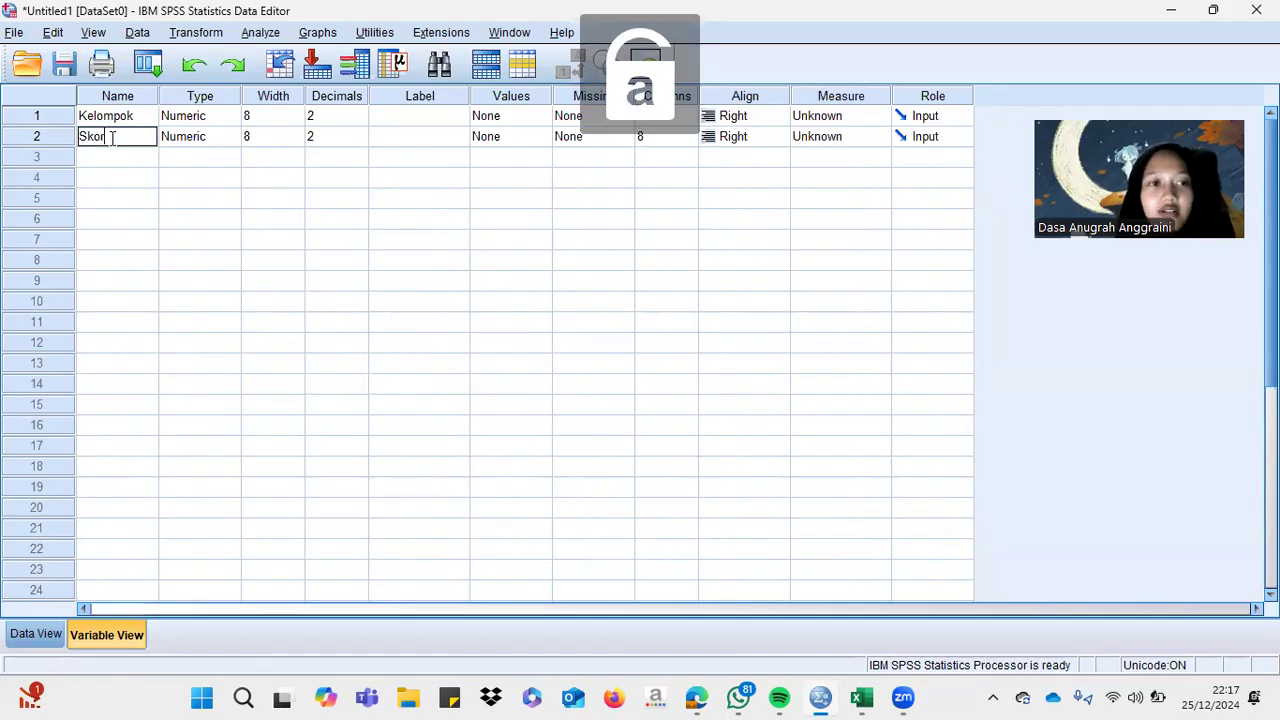
- Set the decimals of both Kelompok and Skor to 0
{"action": "left_click", "coordinate": [314, 117]}
{"action": "key", "text": "BackSpace"}
{"action": "type", "text": "0"}
{"action": "left_click", "coordinate": [322, 137]}
{"action": "key", "text": "BackSpace"}
{"action": "type", "text": "0"}
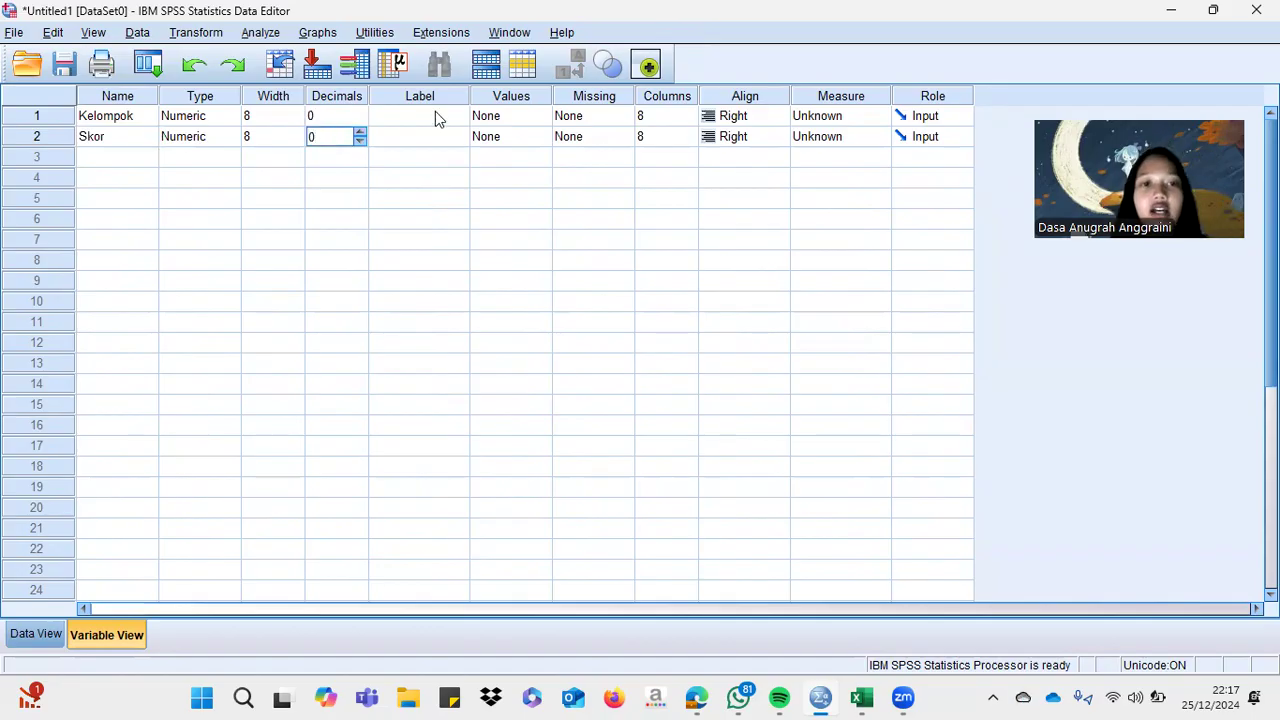
- Add a value label to the Kelompok variable that defines 1 as Kinestetik, matching the Excel column heading
{"action": "left_click", "coordinate": [521, 118]}
{"action": "left_click", "coordinate": [540, 117]}
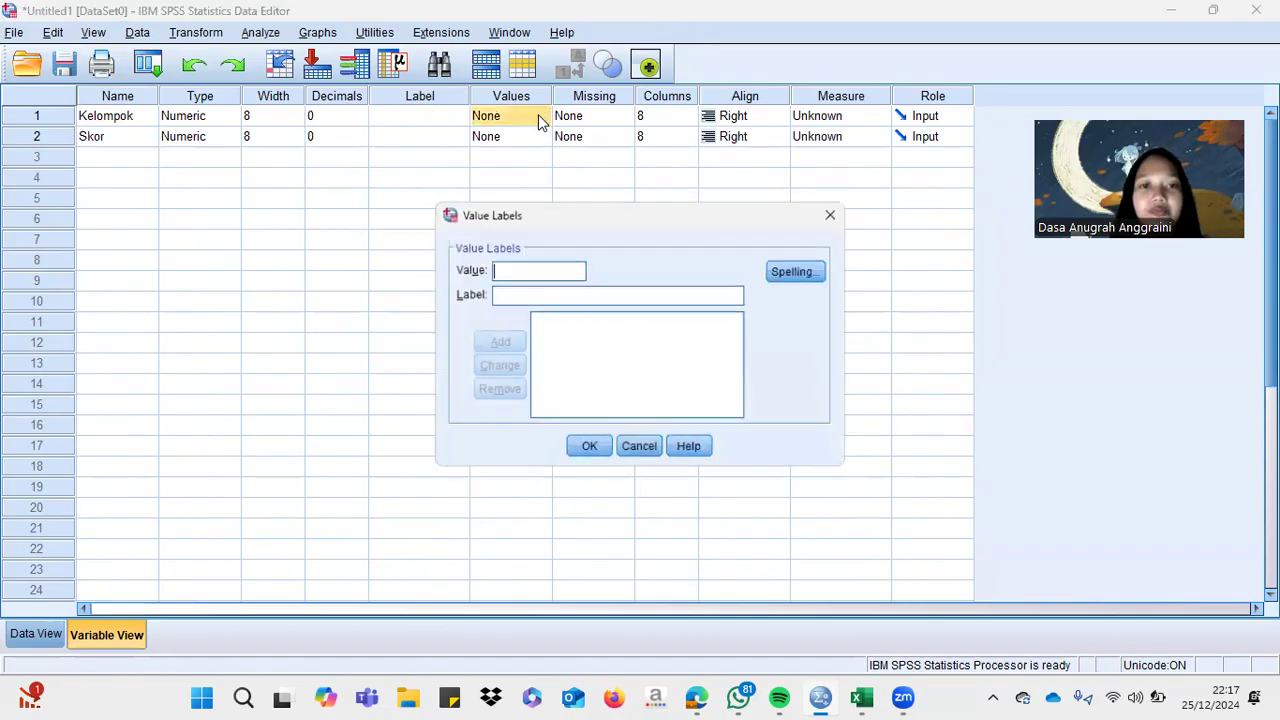
{"action": "left_click", "coordinate": [513, 269]}
{"action": "type", "text": "1"}
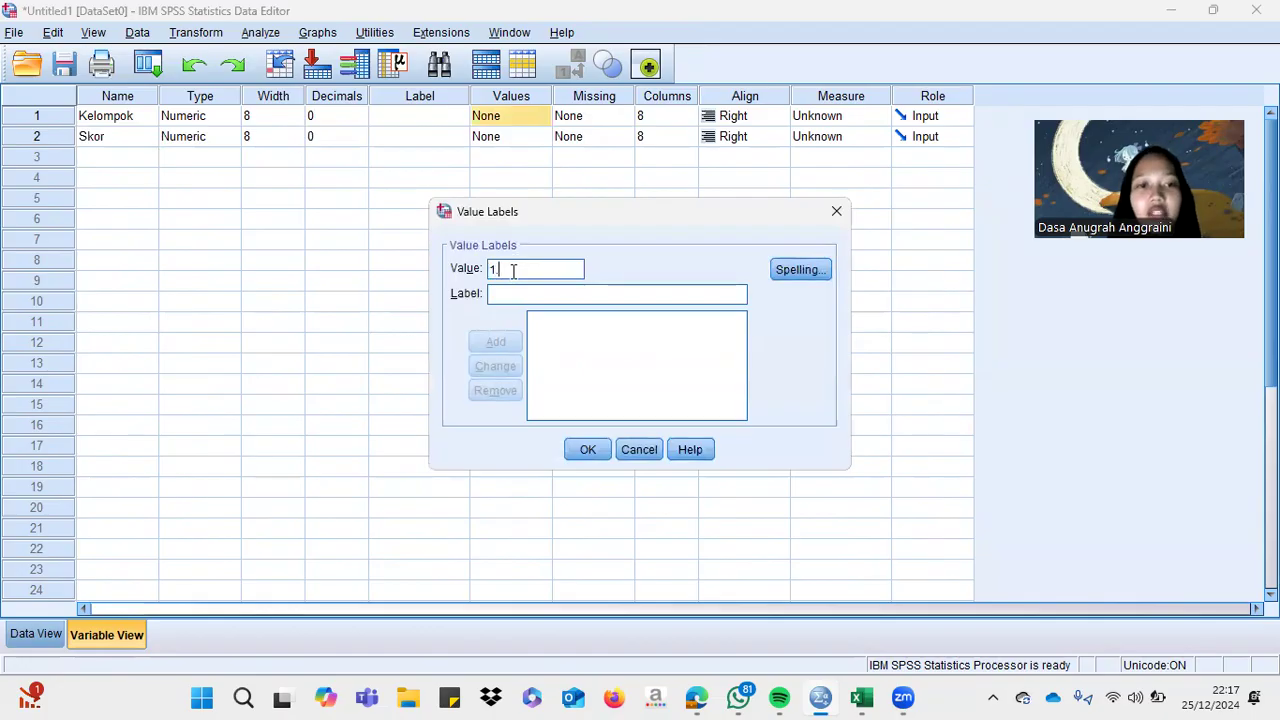
{"action": "left_click", "coordinate": [509, 293]}
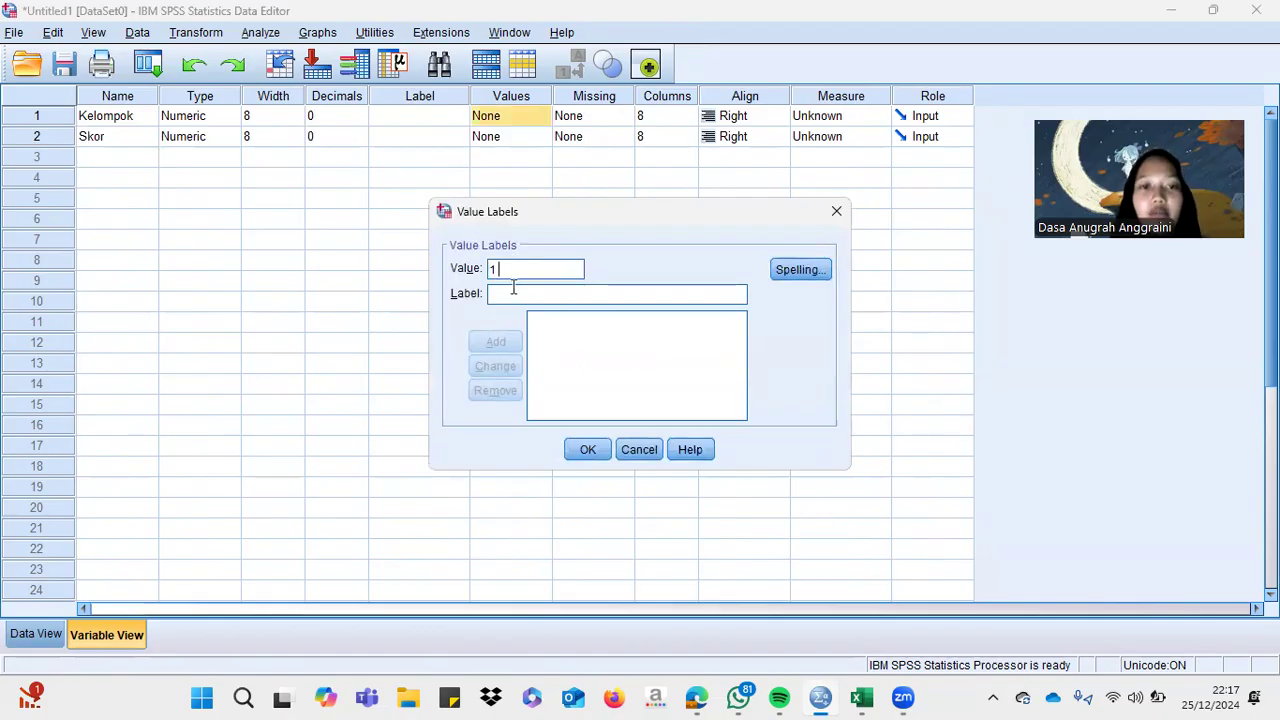
{"action": "left_click", "coordinate": [862, 697]}
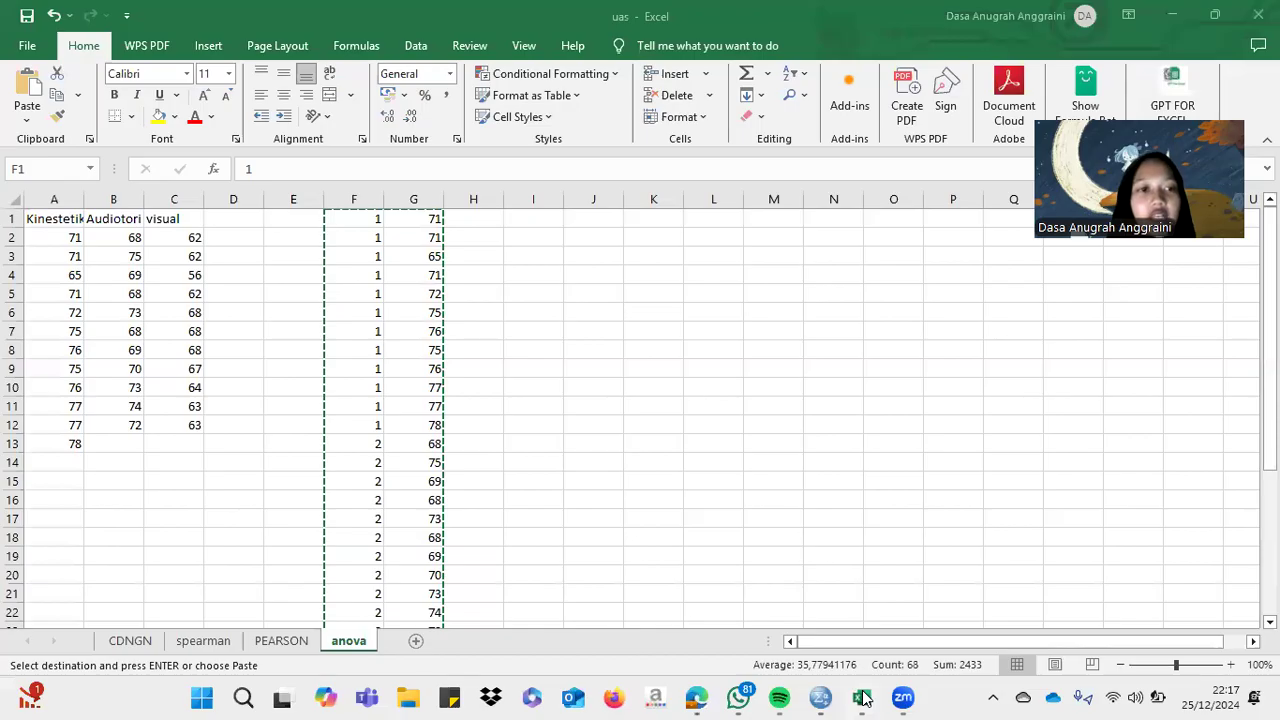
{"action": "left_click", "coordinate": [862, 697]}
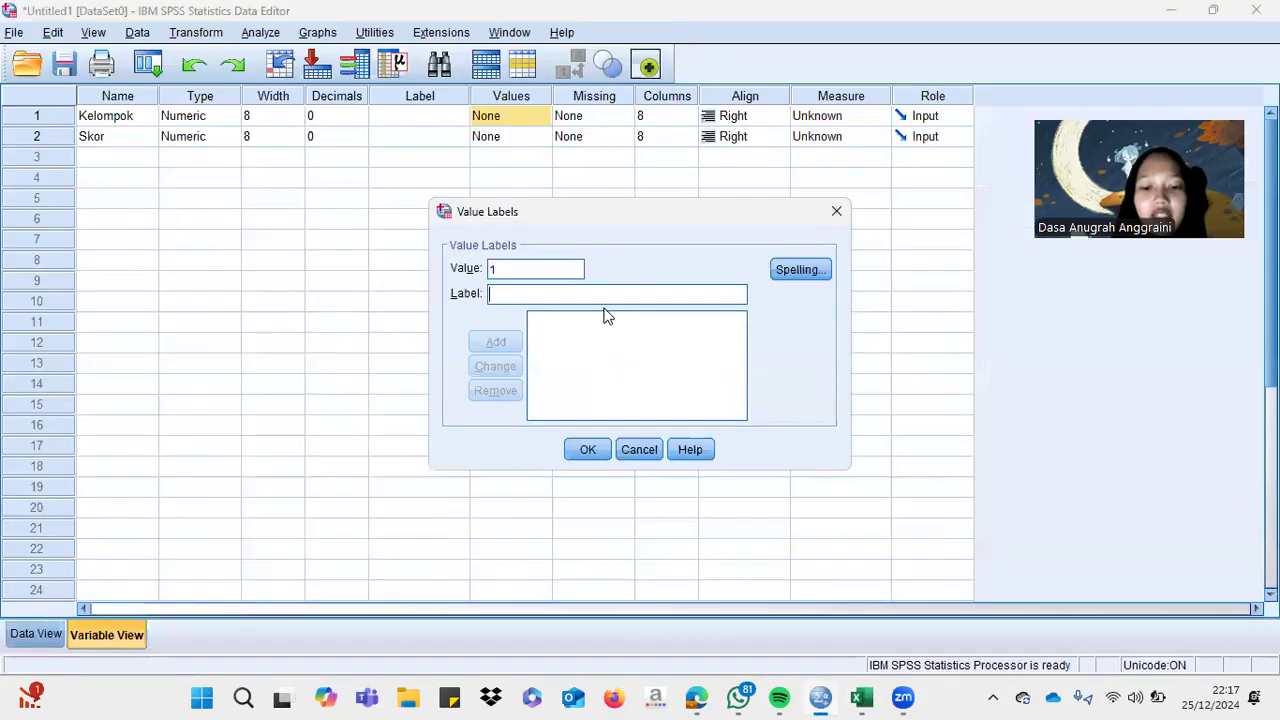
{"action": "key", "text": "Caps_Lock"}
{"action": "type", "text": "K"}
{"action": "key", "text": "Caps_Lock"}
{"action": "type", "text": "ines"}
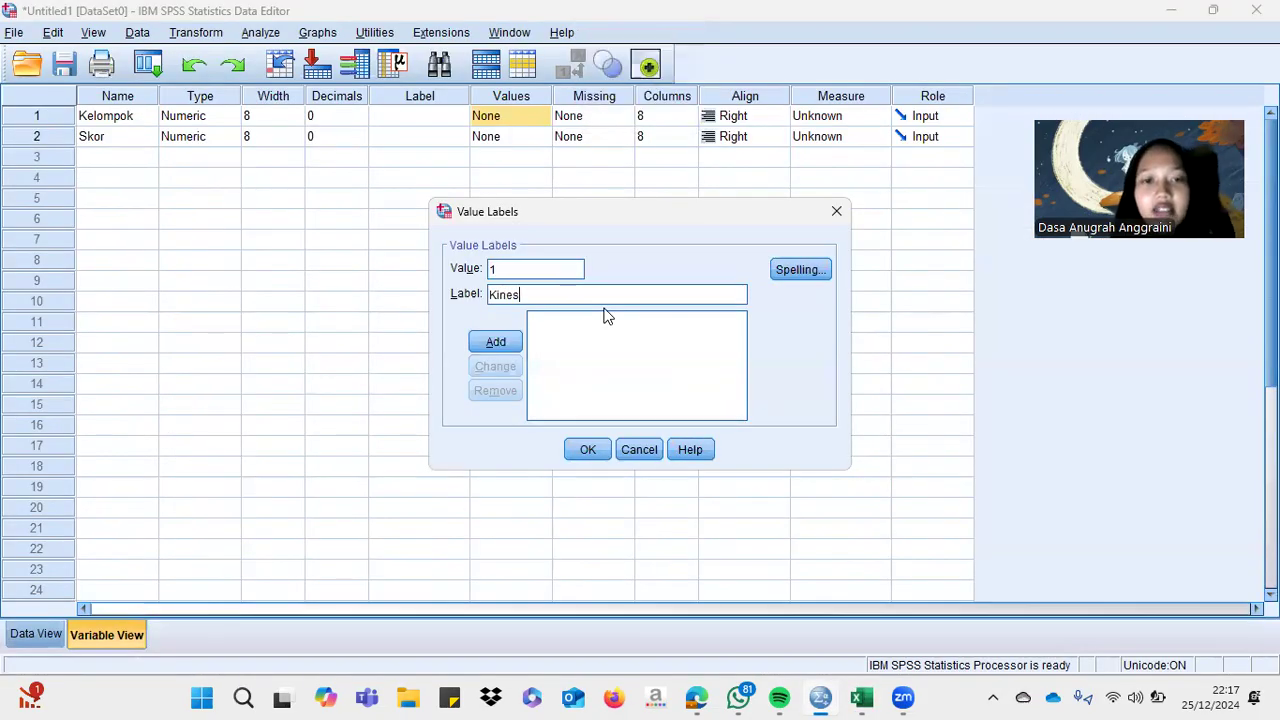
{"action": "type", "text": "tetik"}
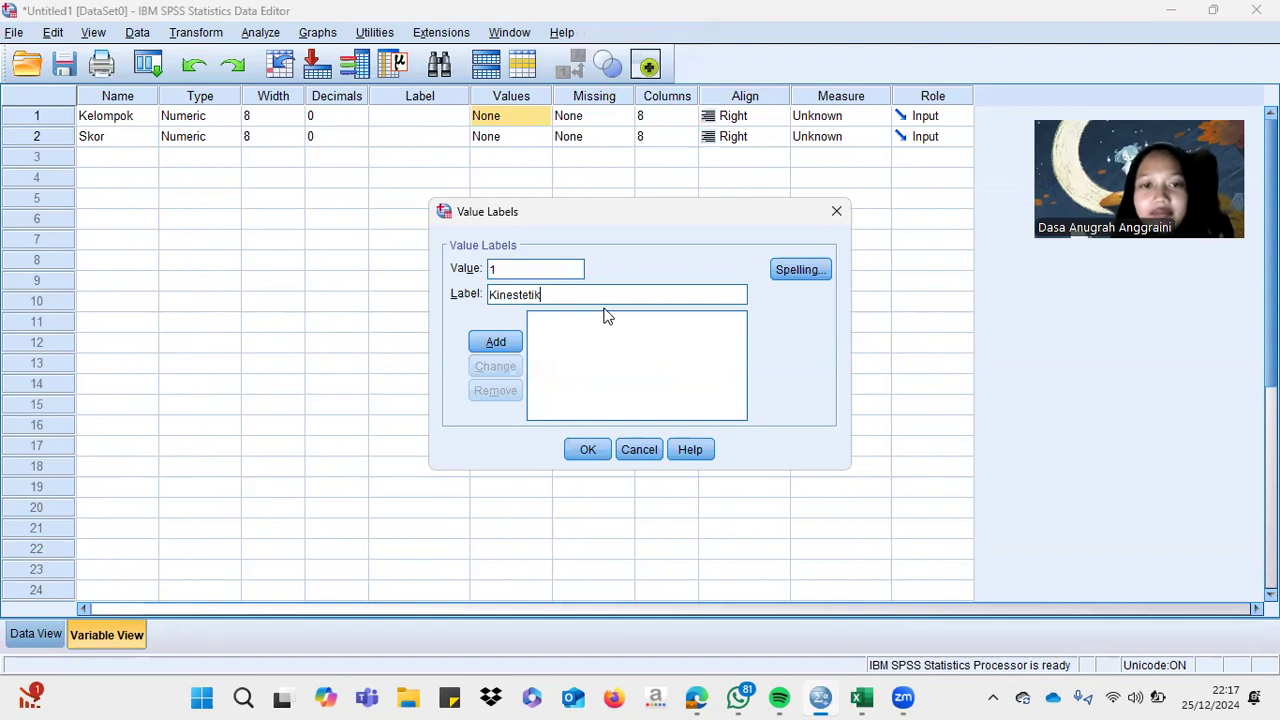
{"action": "left_click", "coordinate": [497, 344]}
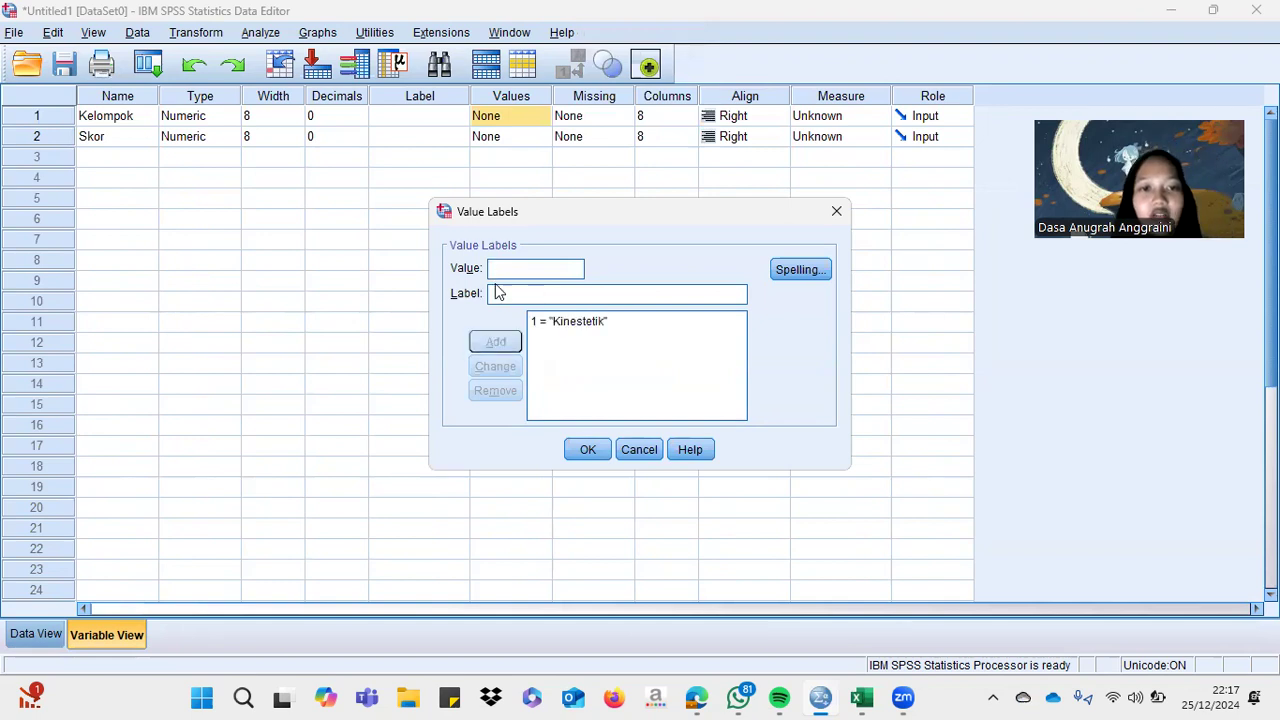
- Add a second value label for Kelompok that defines 2 as Audiotori, matching the Excel column heading
{"action": "type", "text": "2"}
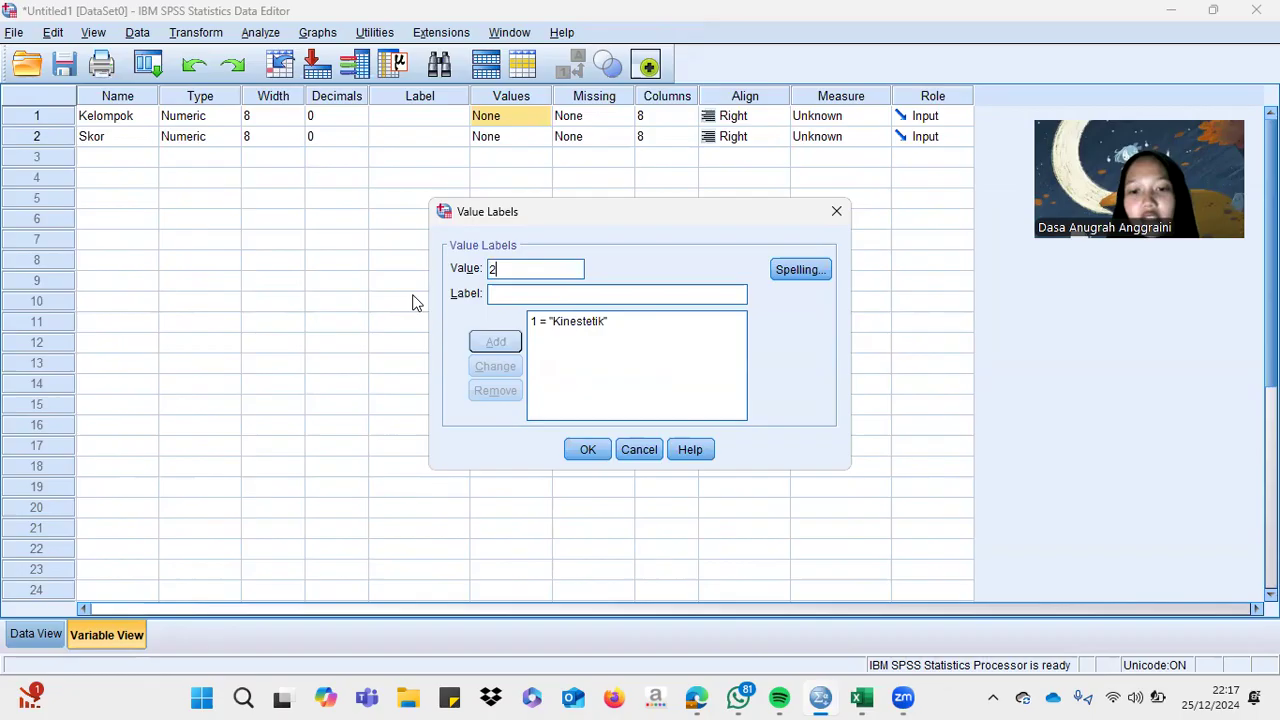
{"action": "left_click", "coordinate": [862, 697]}
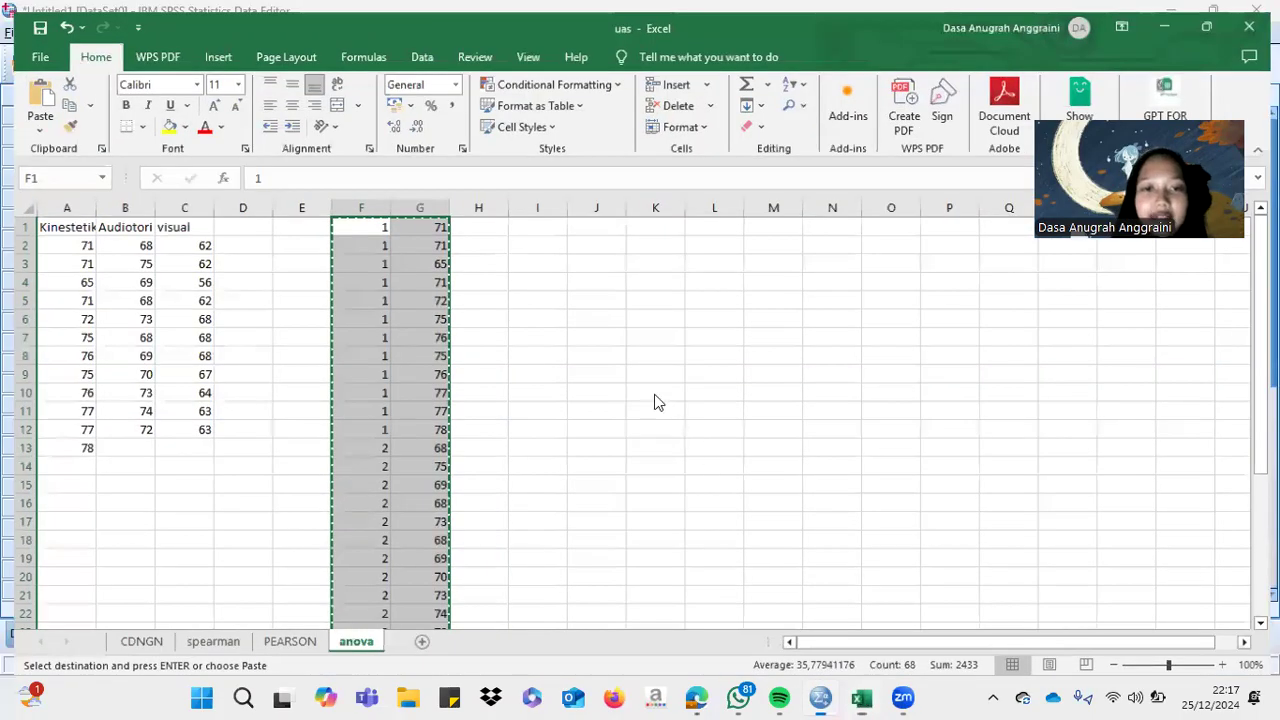
{"action": "key", "text": "alt+Tab"}
{"action": "left_click", "coordinate": [613, 297]}
{"action": "key", "text": "Caps_Lock"}
{"action": "type", "text": "A"}
{"action": "key", "text": "Caps_Lock"}
{"action": "type", "text": "udi"}
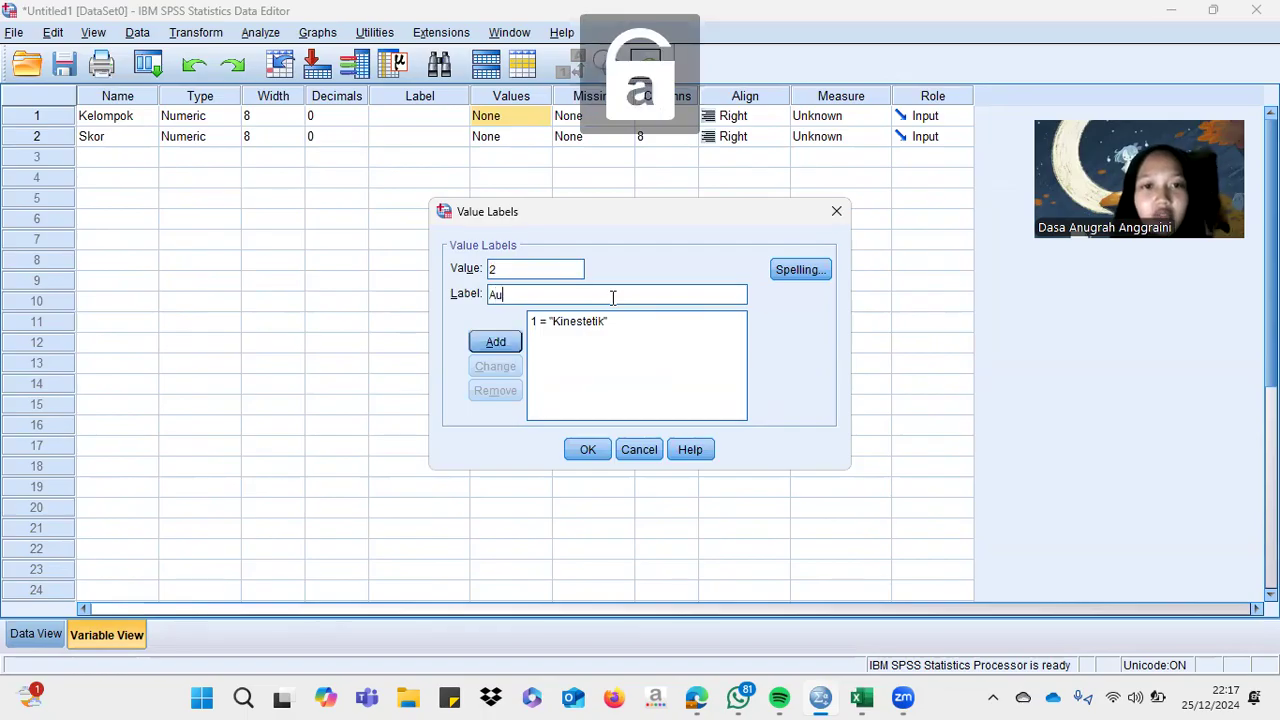
{"action": "key", "text": "BackSpace"}
{"action": "key", "text": "BackSpace"}
{"action": "type", "text": "di"}
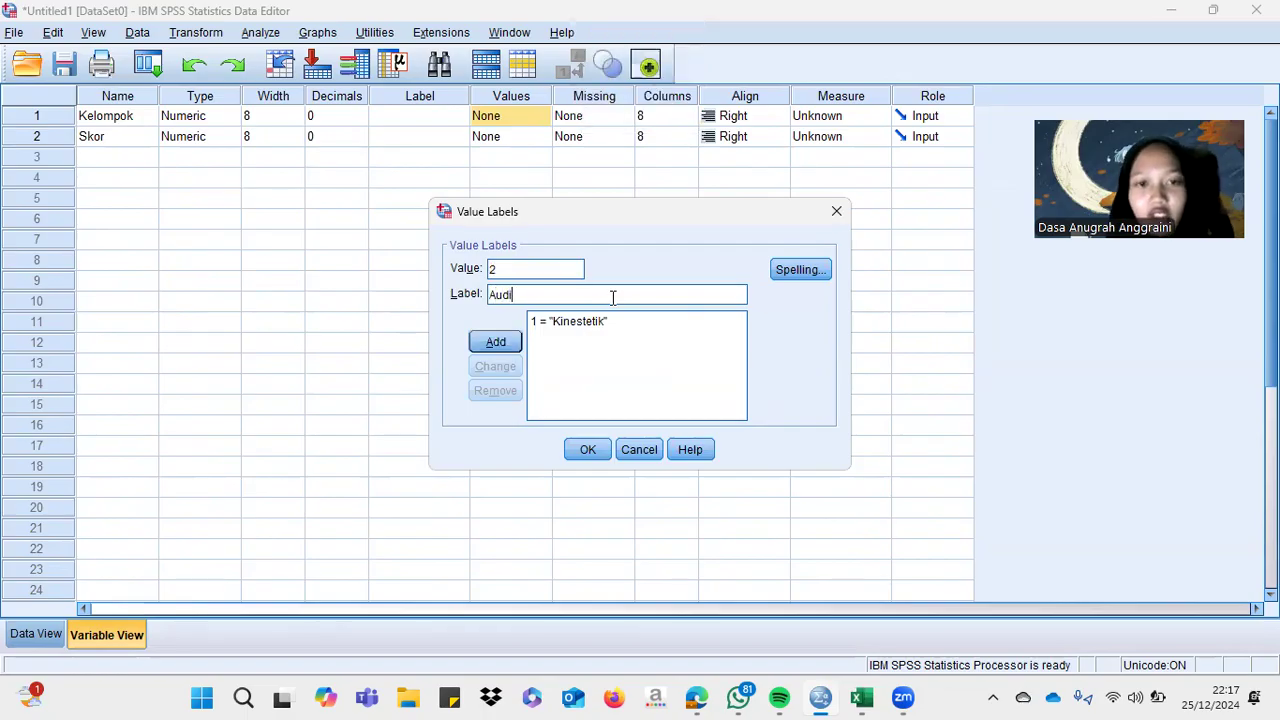
{"action": "type", "text": "otori"}
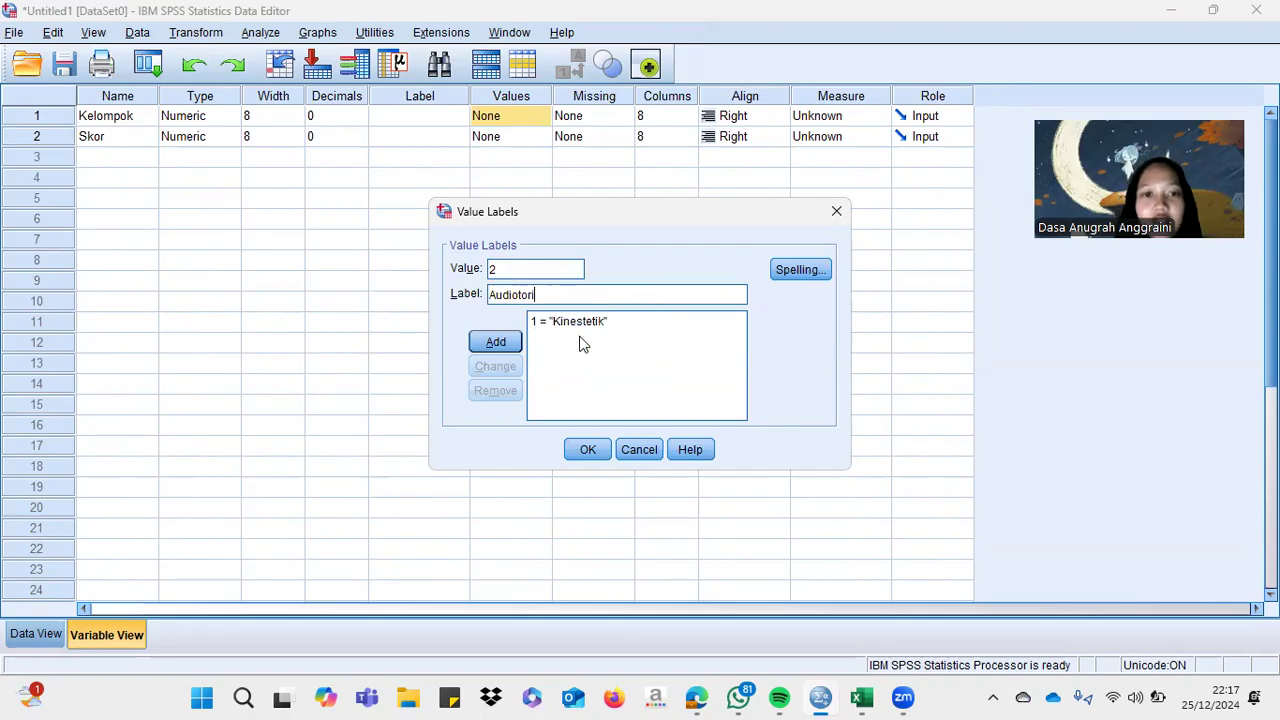
{"action": "left_click", "coordinate": [496, 341]}
- Add a third value label for Kelompok that defines 3 as visual, and apply the value labels to the variable
{"action": "type", "text": "3"}
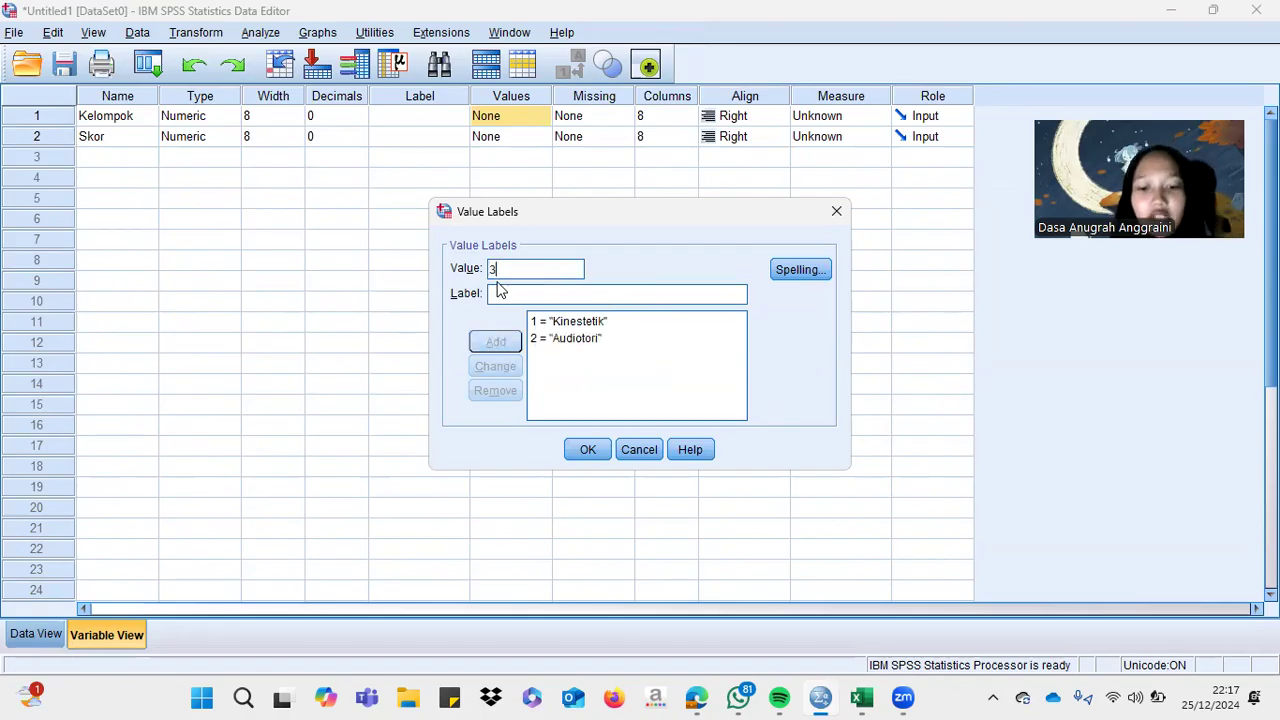
{"action": "left_click", "coordinate": [517, 296]}
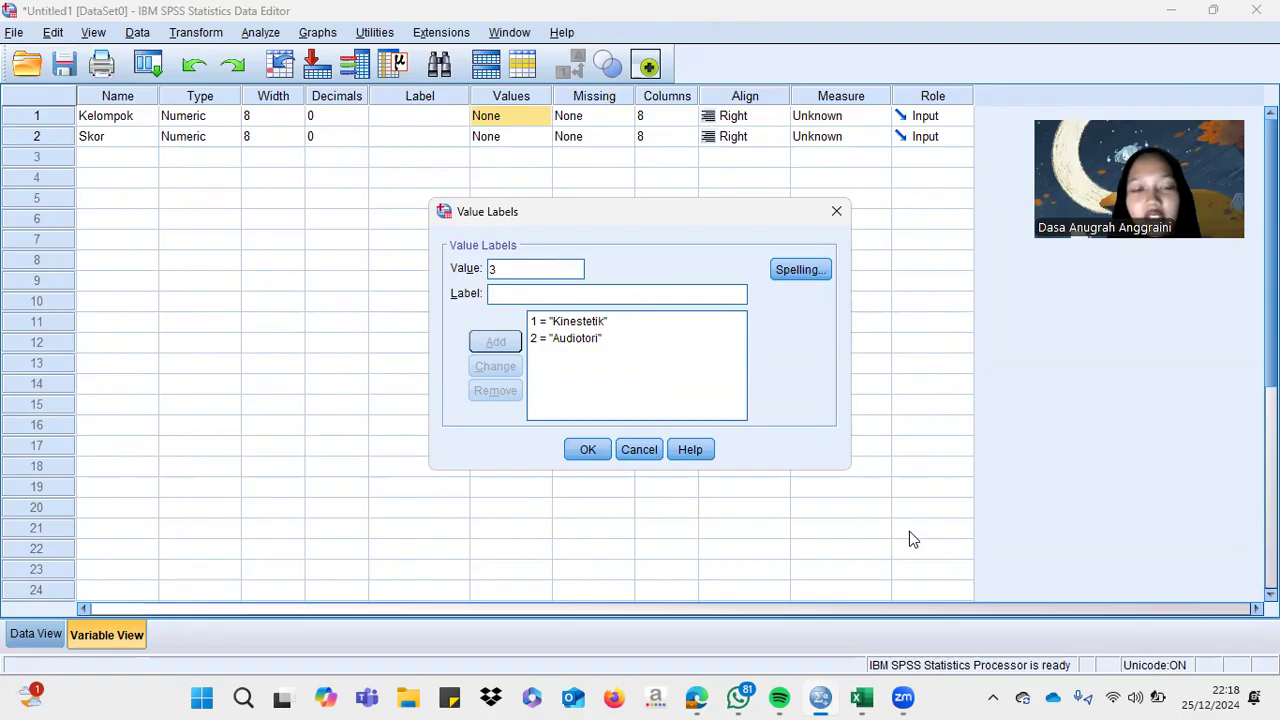
{"action": "left_click", "coordinate": [868, 697]}
{"action": "left_click", "coordinate": [868, 697]}
{"action": "type", "text": "v"}
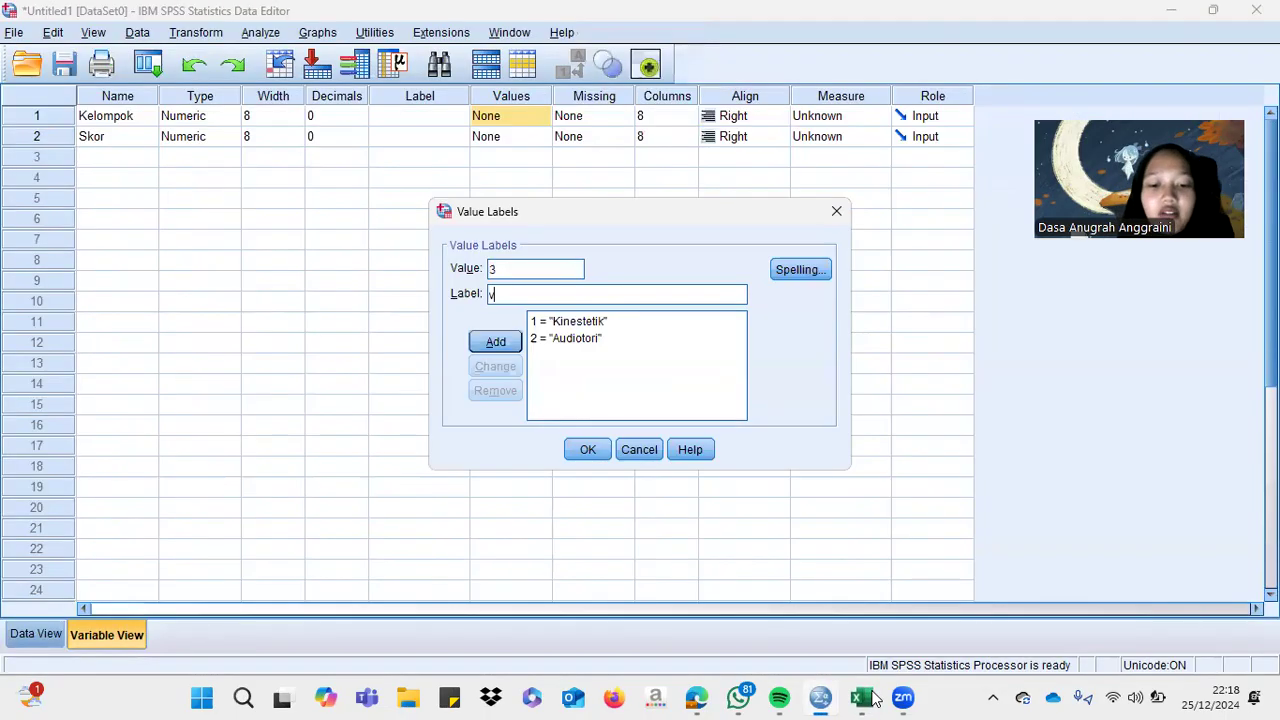
{"action": "type", "text": "isual"}
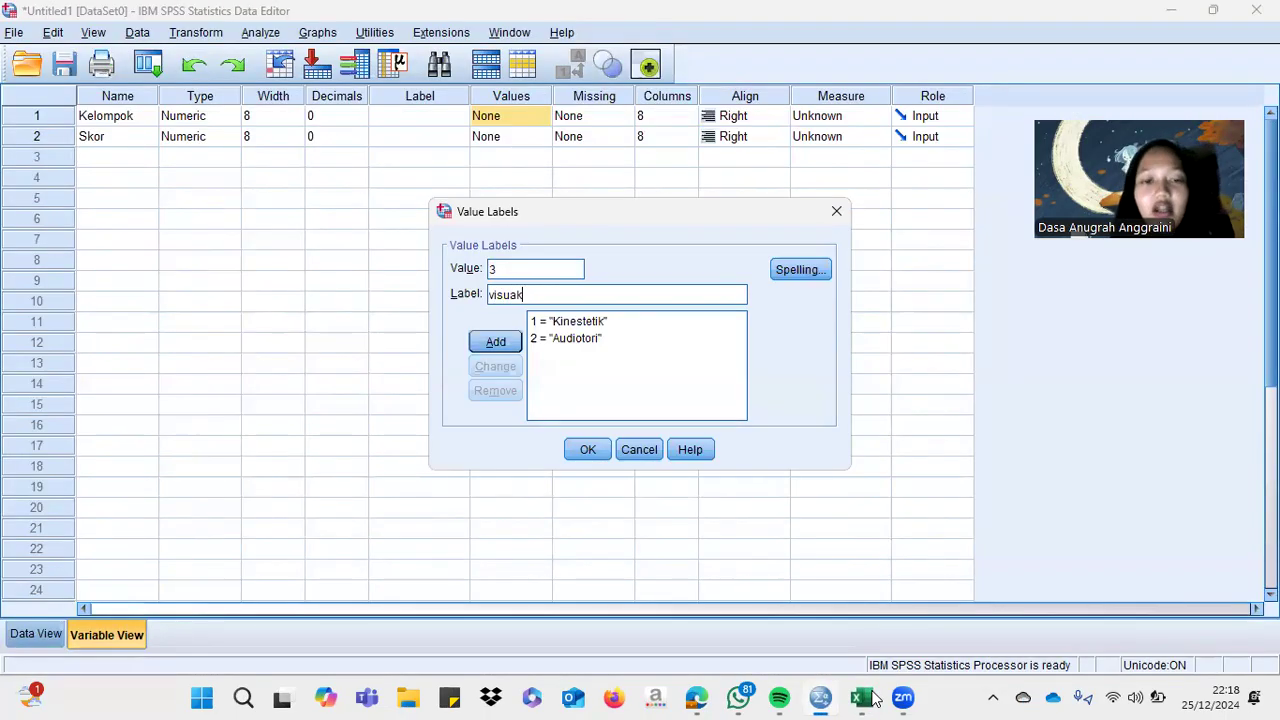
{"action": "key", "text": "BackSpace"}
{"action": "type", "text": "l"}
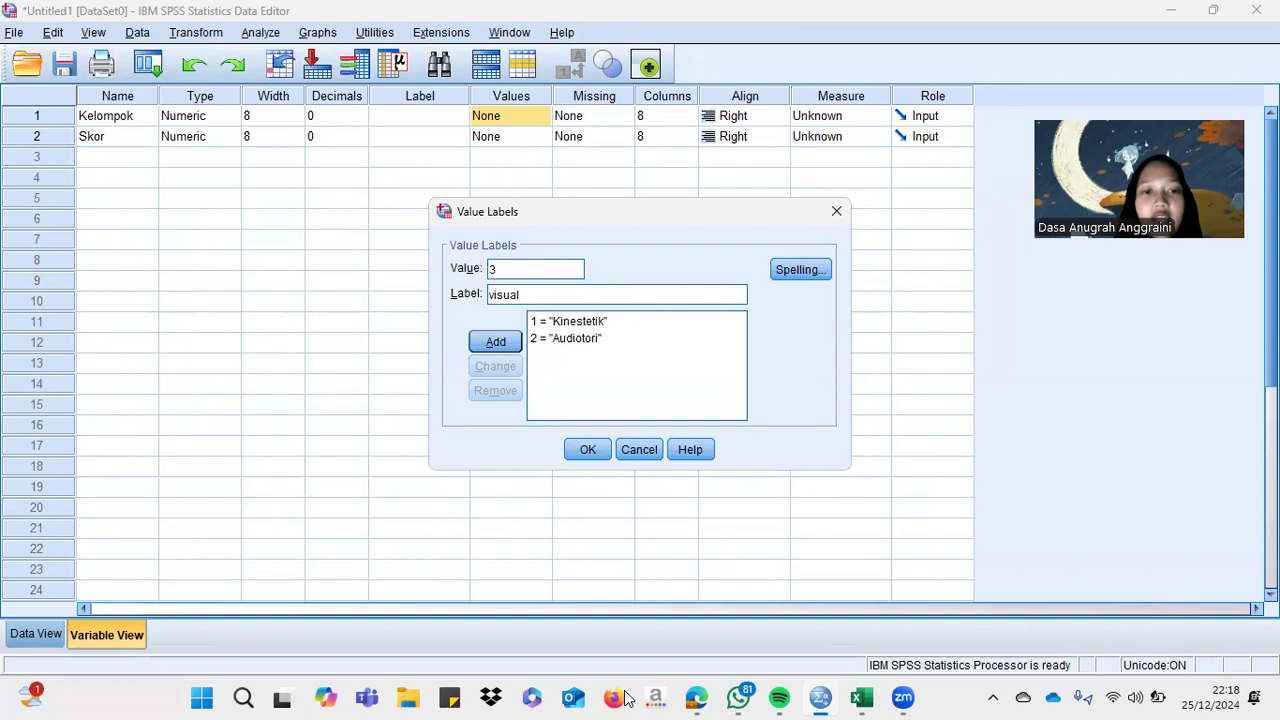
{"action": "left_click", "coordinate": [500, 344]}
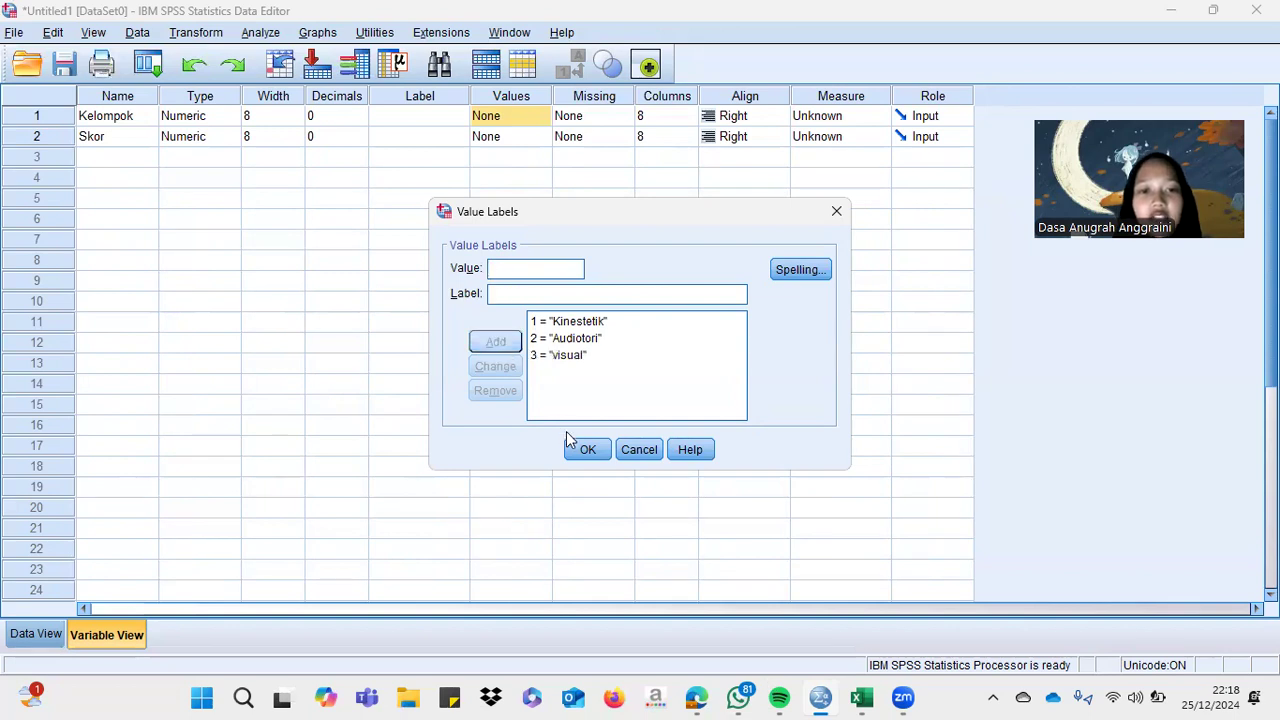
{"action": "left_click", "coordinate": [584, 452]}
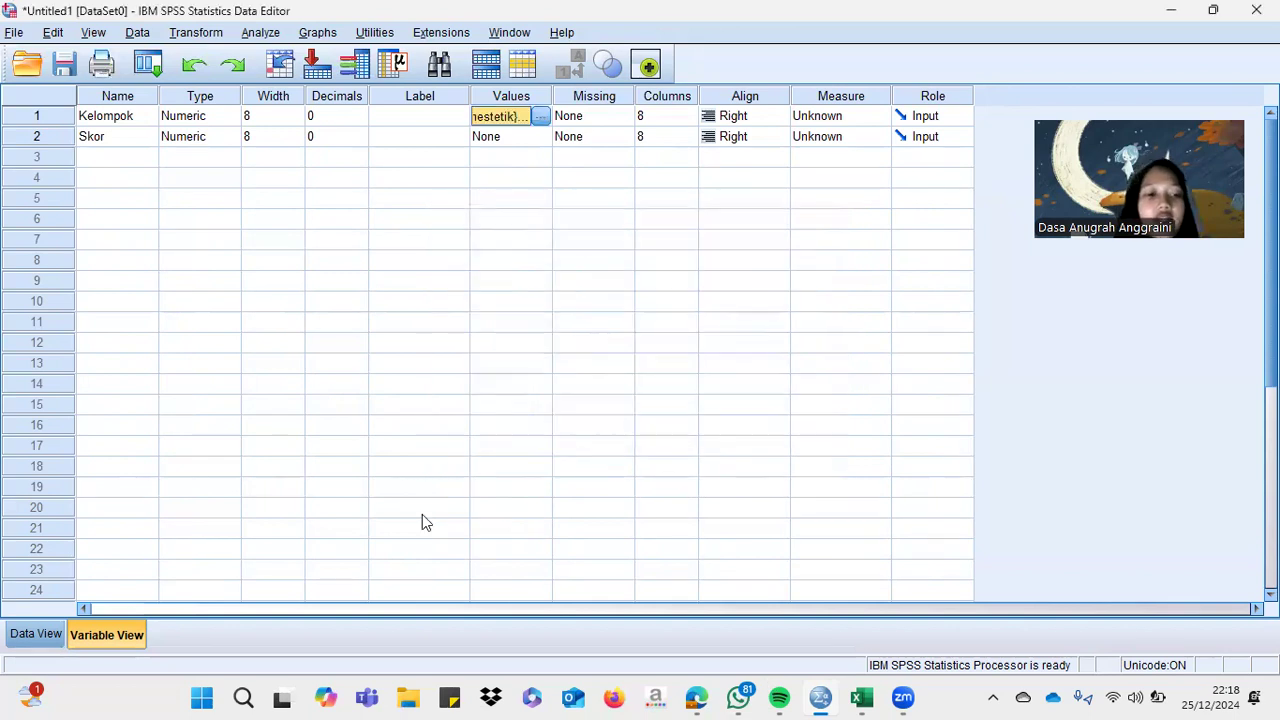
- Set up an Explore analysis of the data with Kelompok as the factor and Skor as the dependent variable
{"action": "left_click", "coordinate": [36, 634]}
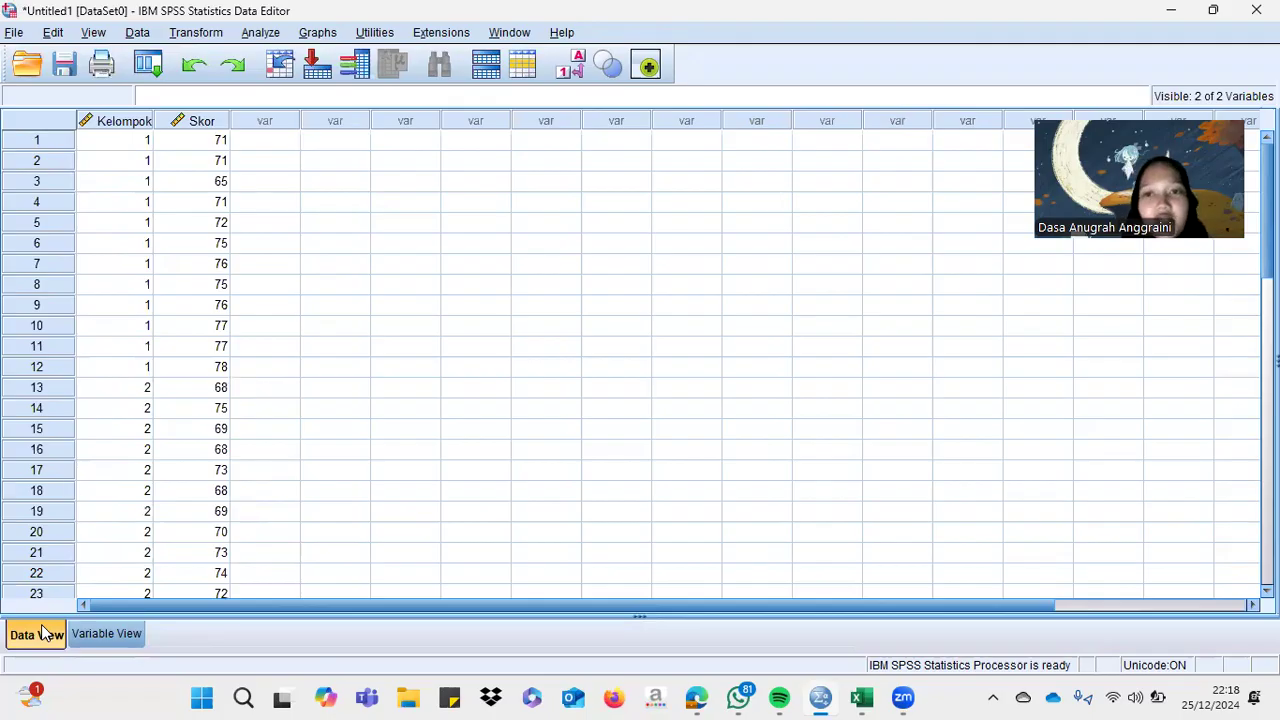
{"action": "left_click", "coordinate": [273, 36]}
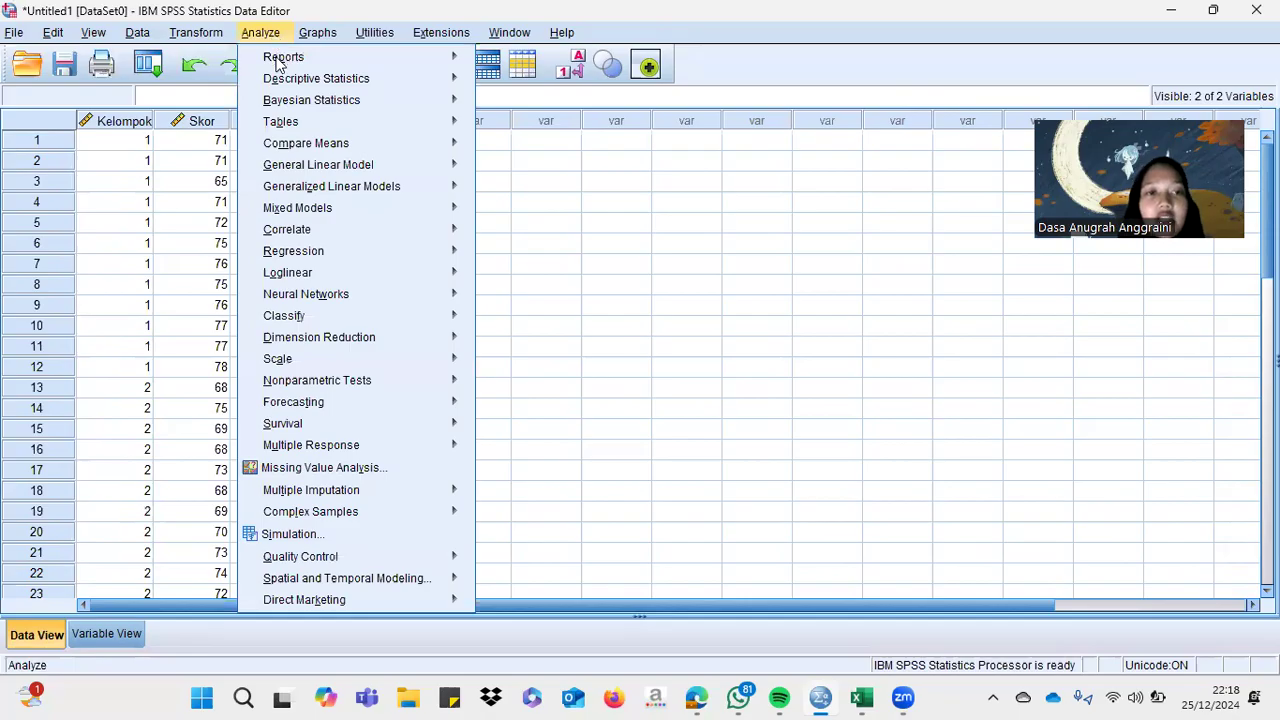
{"action": "mouse_move", "coordinate": [278, 84]}
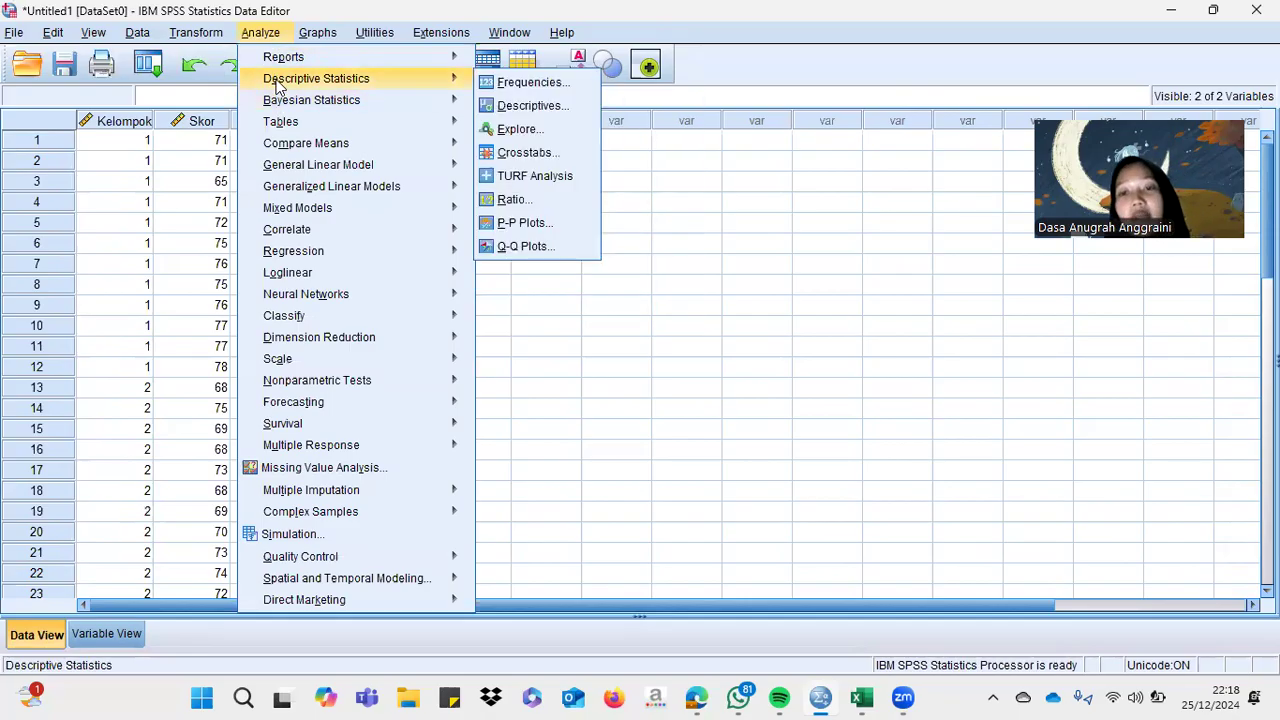
{"action": "left_click", "coordinate": [522, 131]}
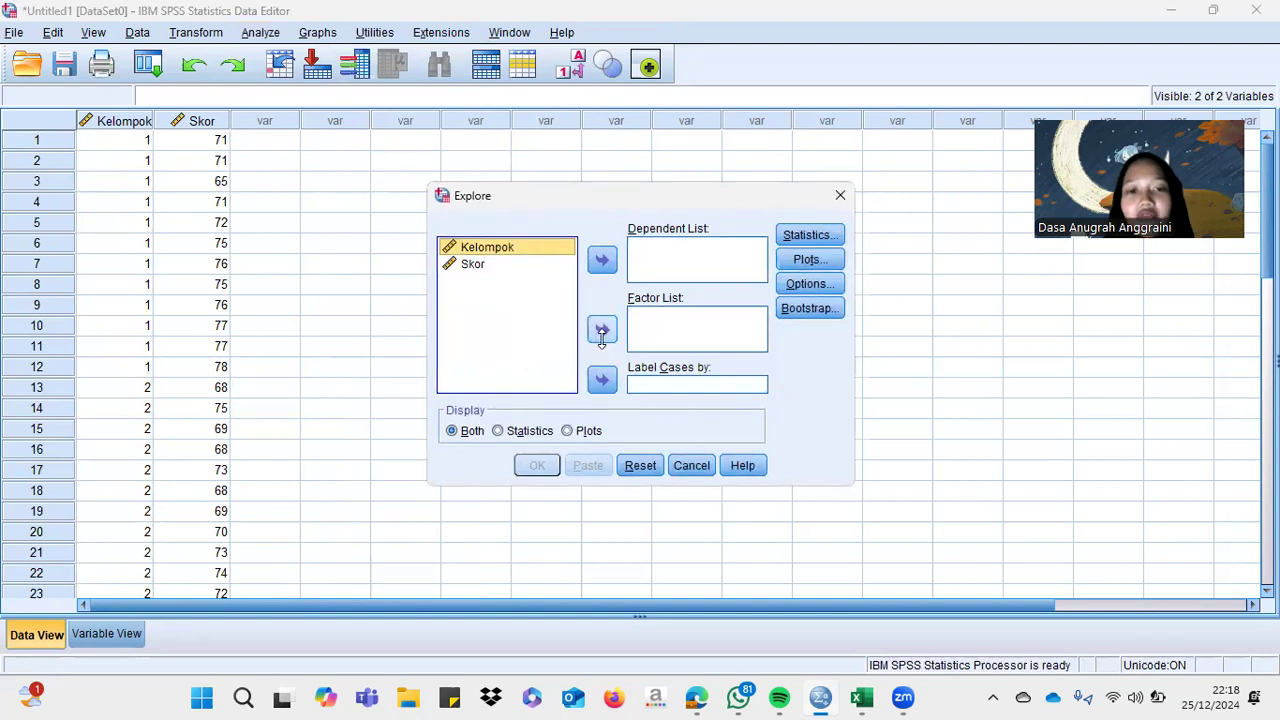
{"action": "left_click", "coordinate": [601, 330]}
{"action": "left_click", "coordinate": [479, 248]}
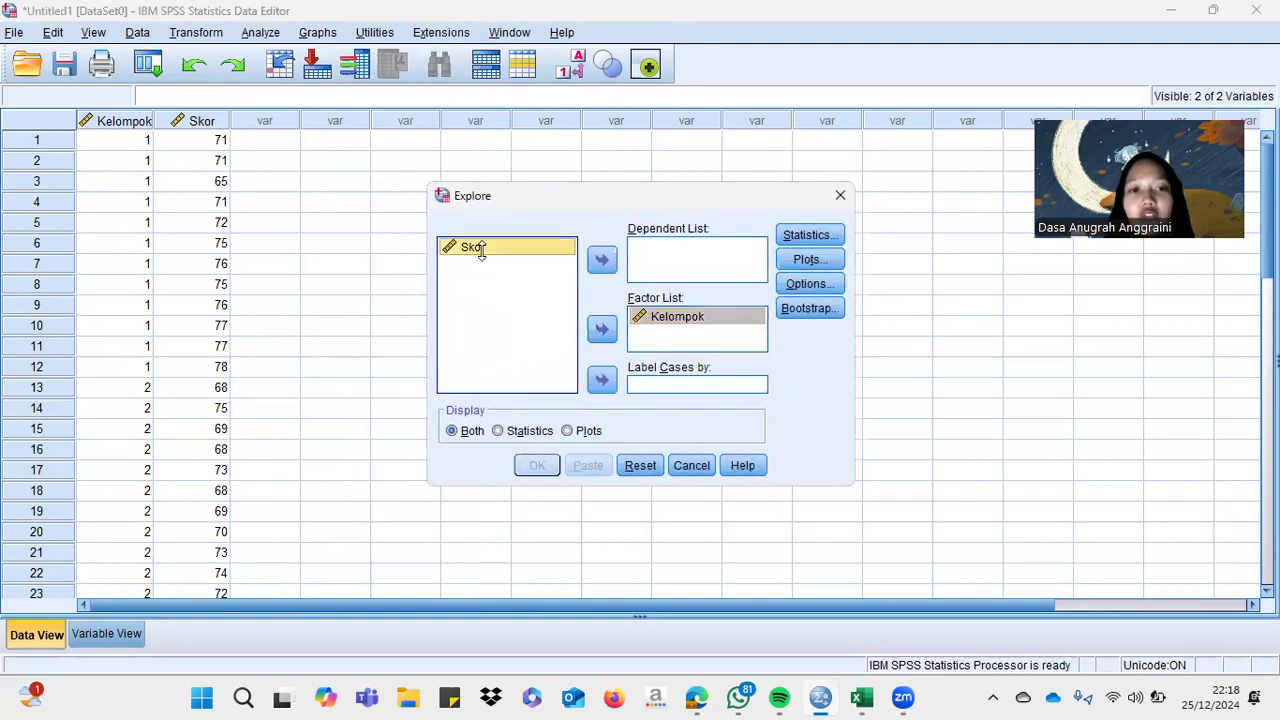
{"action": "left_click", "coordinate": [600, 261]}
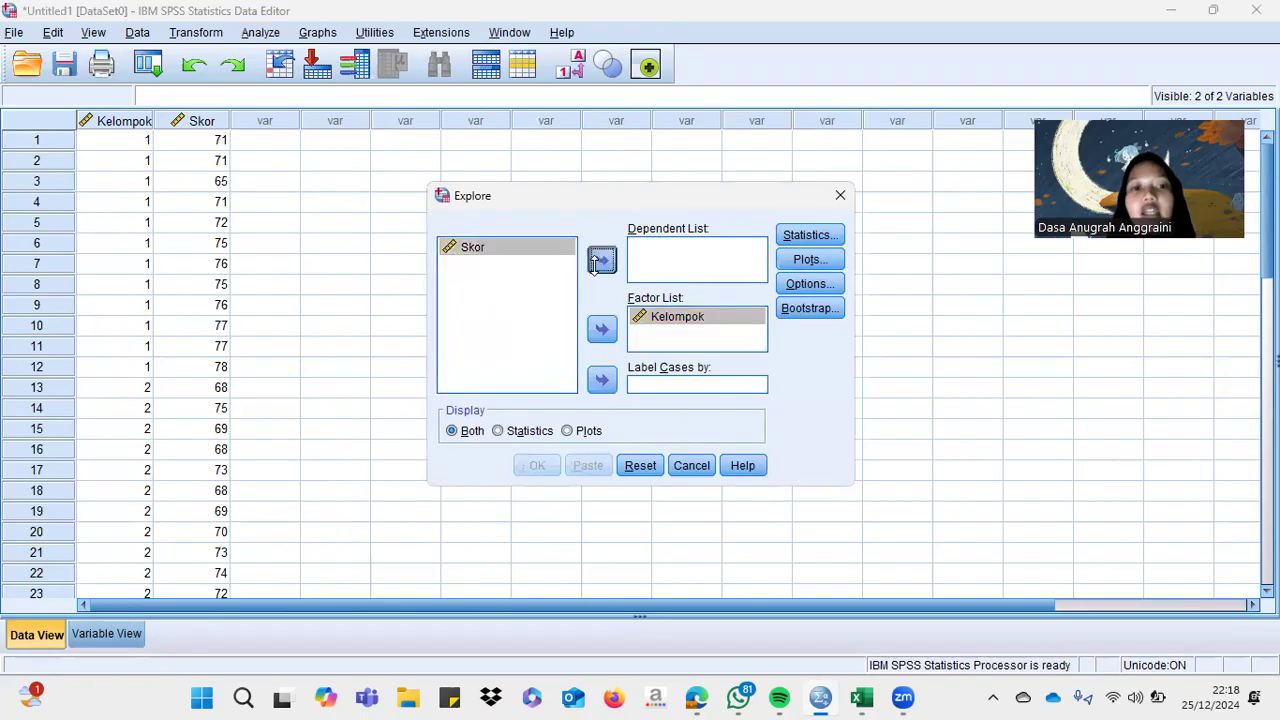
- Include normality plots with tests in the Explore analysis, run it and view the Tests of Normality table
{"action": "left_click", "coordinate": [810, 260]}
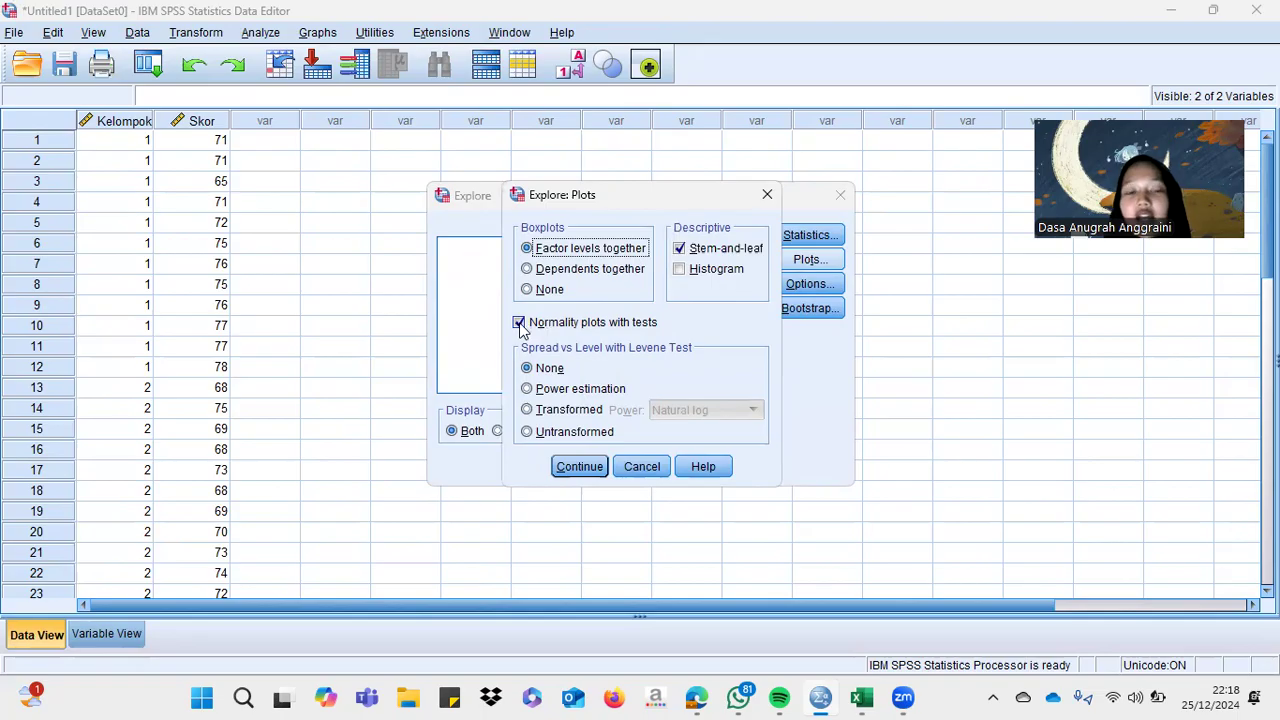
{"action": "left_click", "coordinate": [579, 466]}
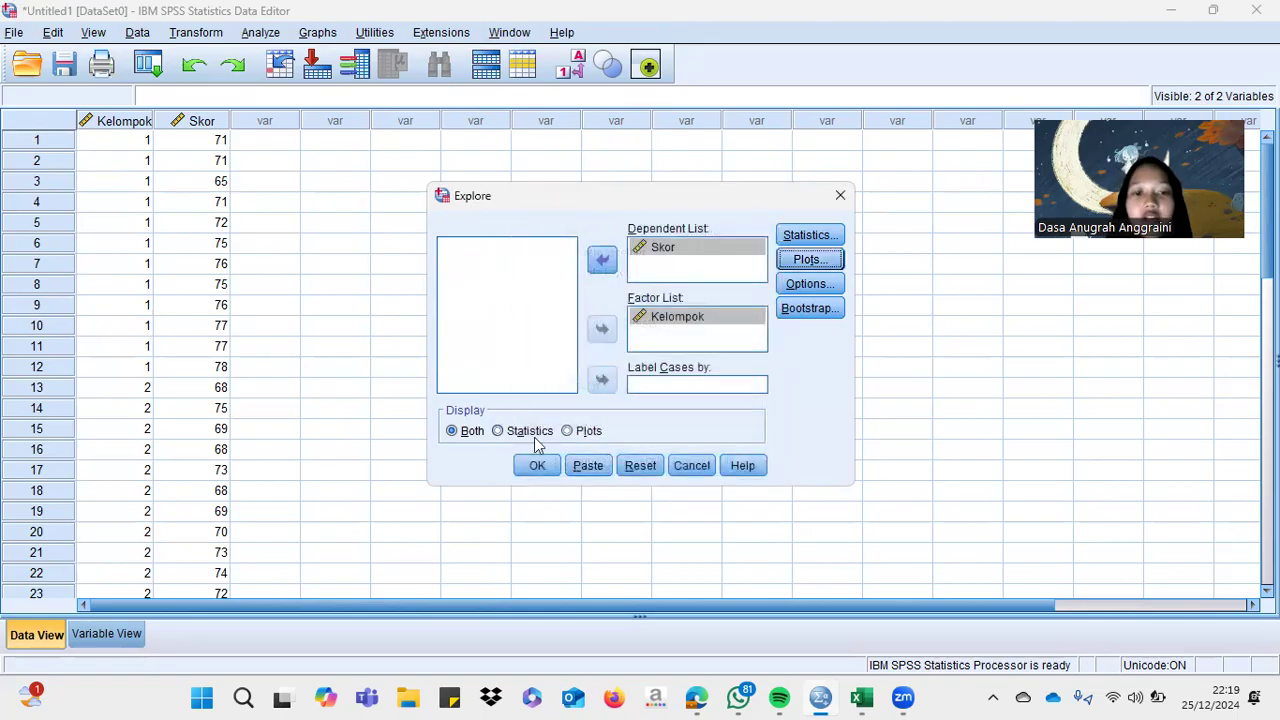
{"action": "left_click", "coordinate": [536, 464]}
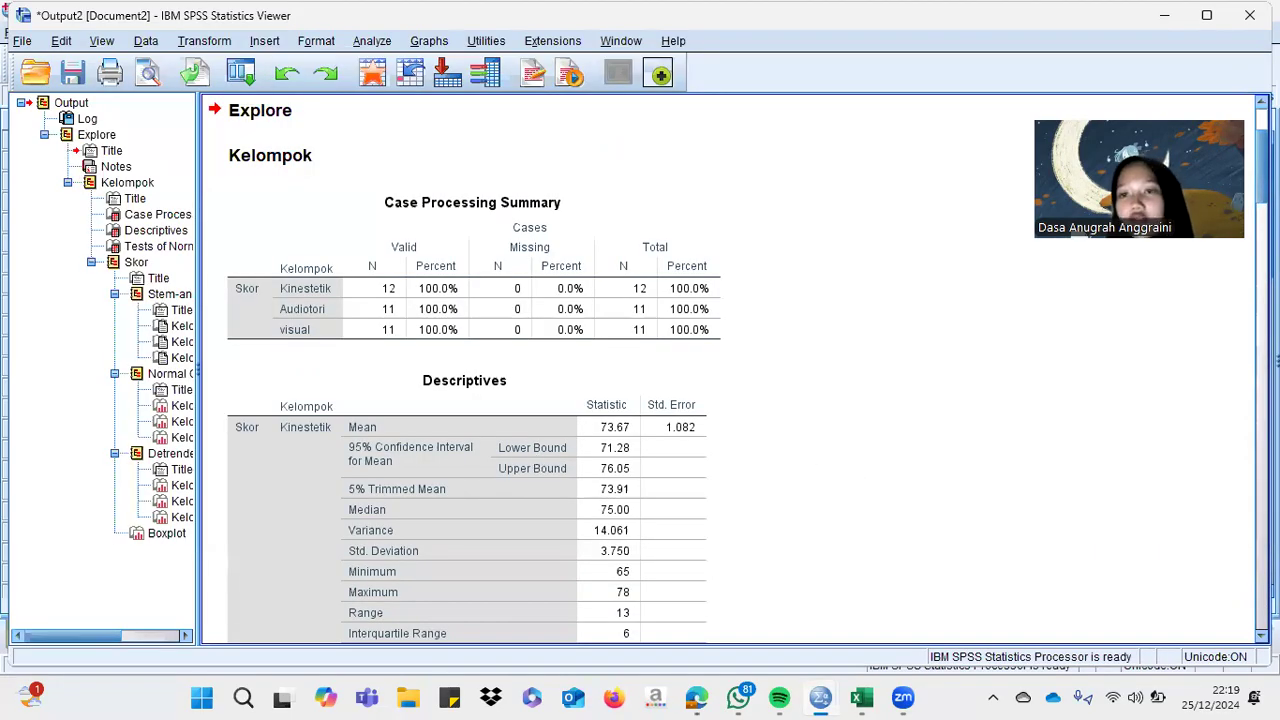
{"action": "scroll", "coordinate": [740, 370], "scroll_direction": "down", "scroll_amount": 15}
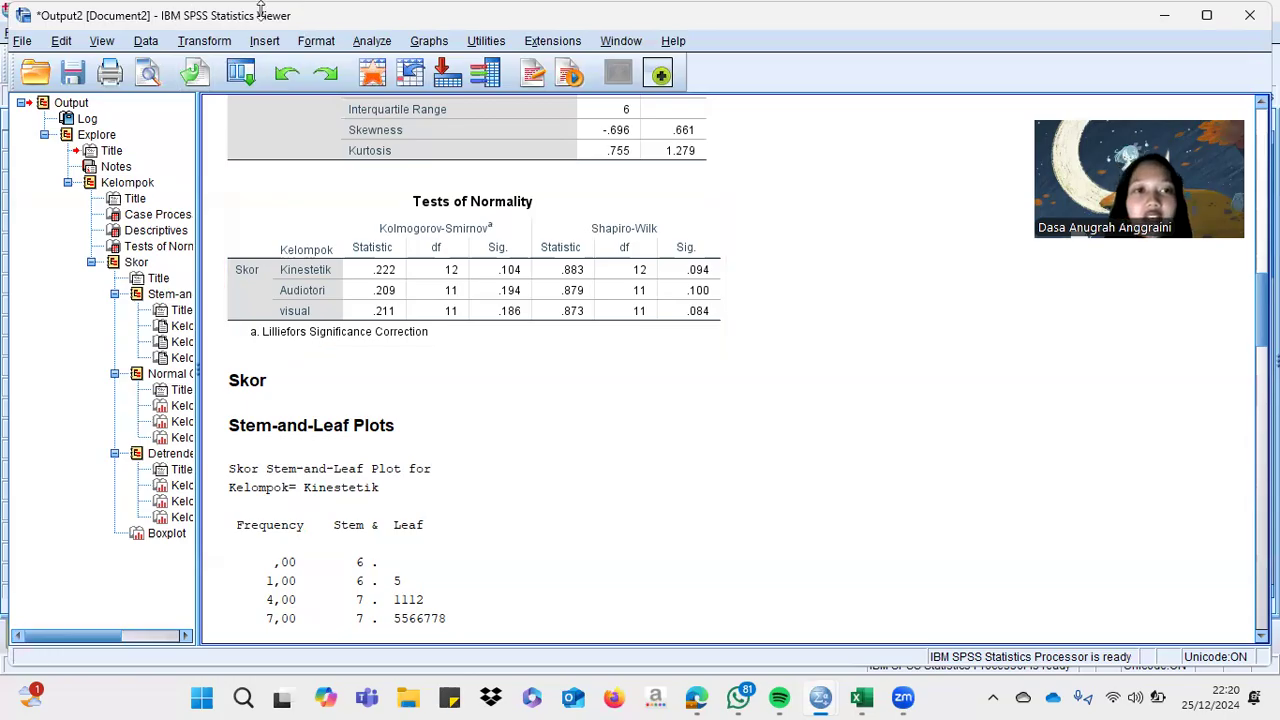
- Set up a One-Way ANOVA with Kelompok as the factor and Skor as the dependent variable
{"action": "left_click", "coordinate": [371, 42]}
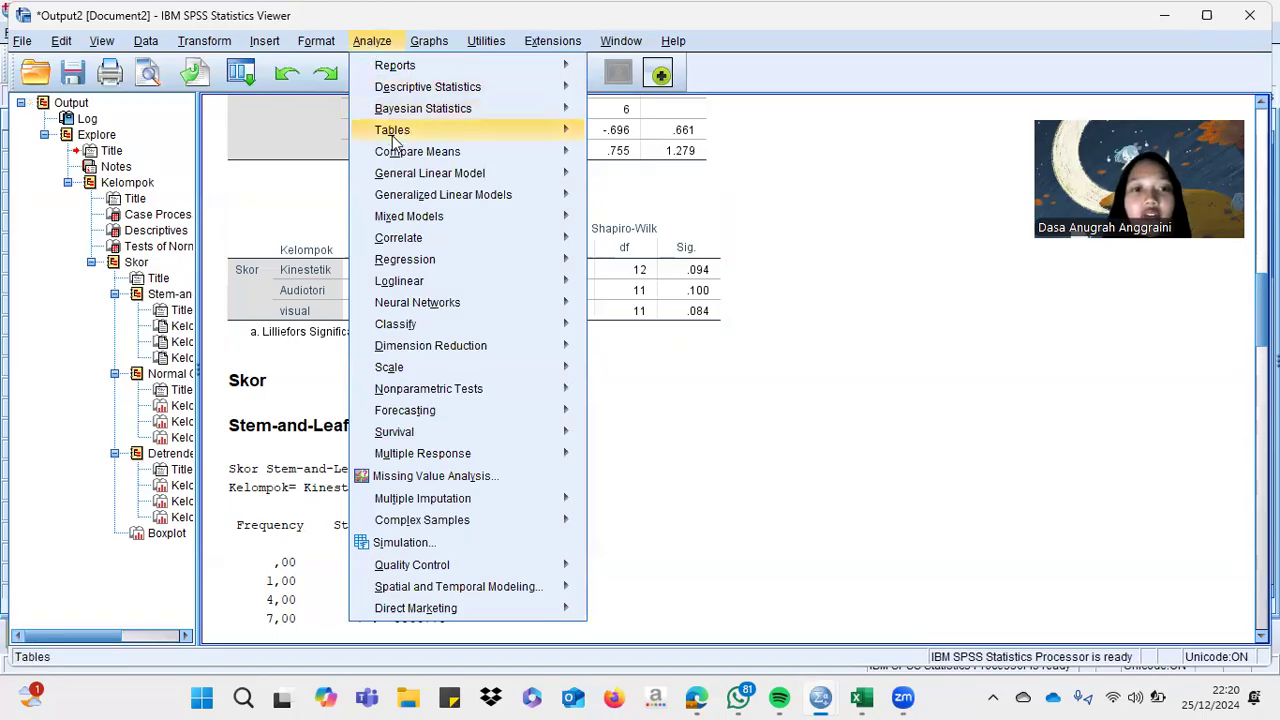
{"action": "mouse_move", "coordinate": [400, 158]}
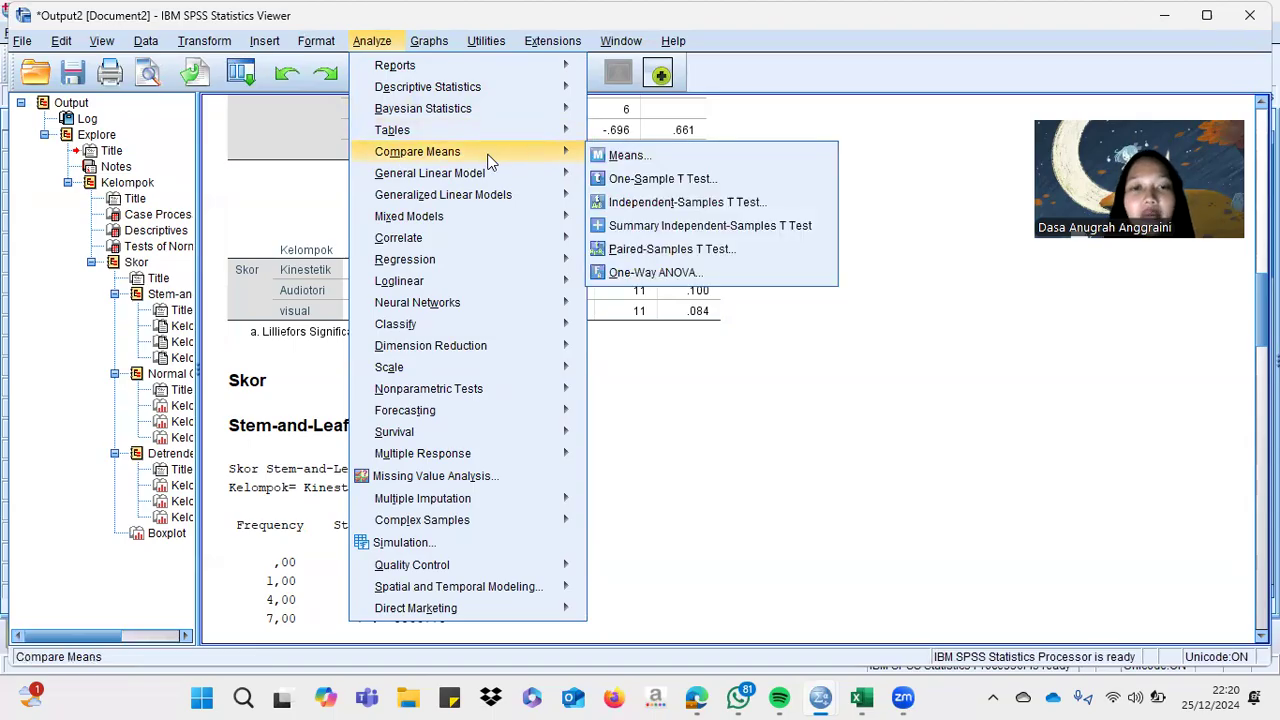
{"action": "left_click", "coordinate": [641, 273]}
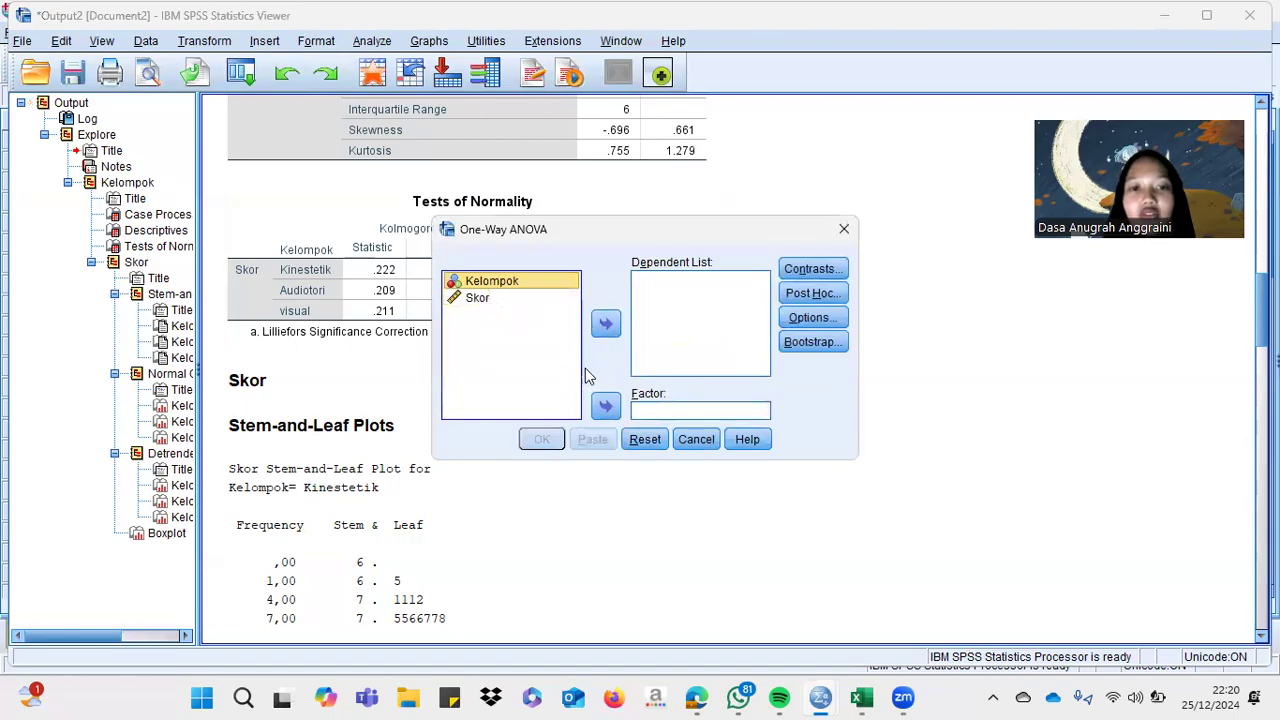
{"action": "left_click", "coordinate": [605, 405]}
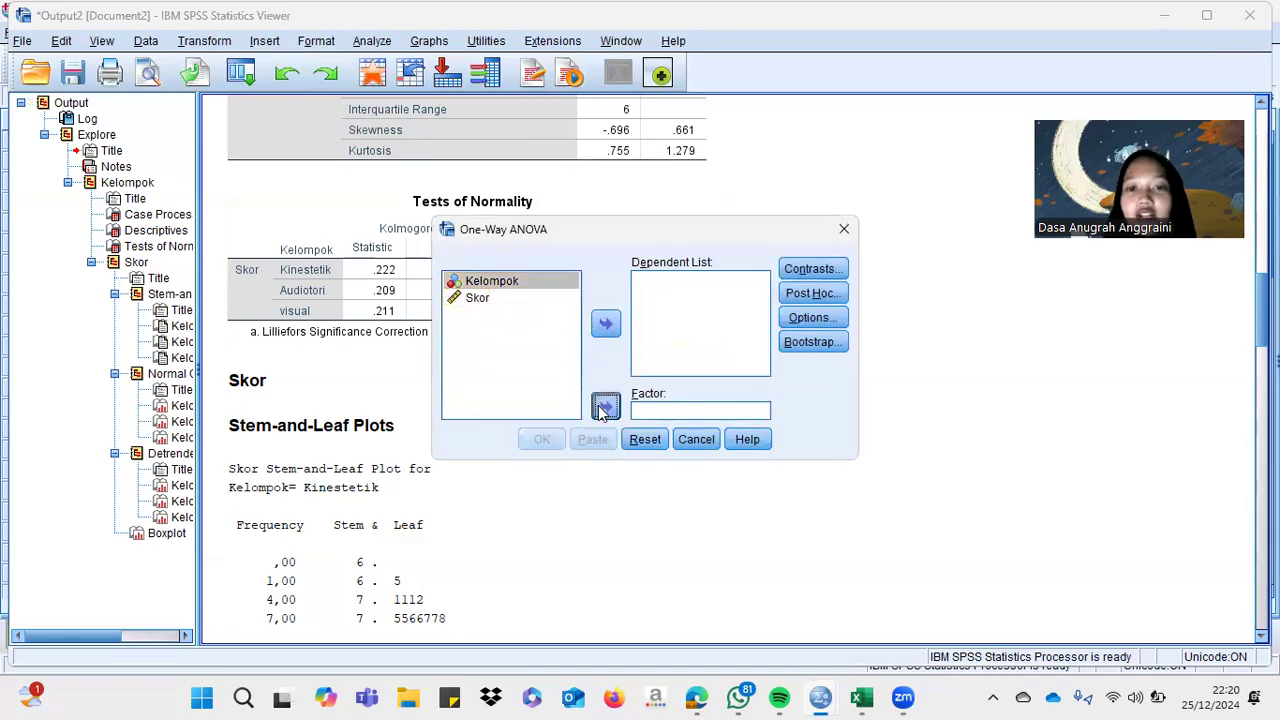
{"action": "left_click", "coordinate": [515, 289]}
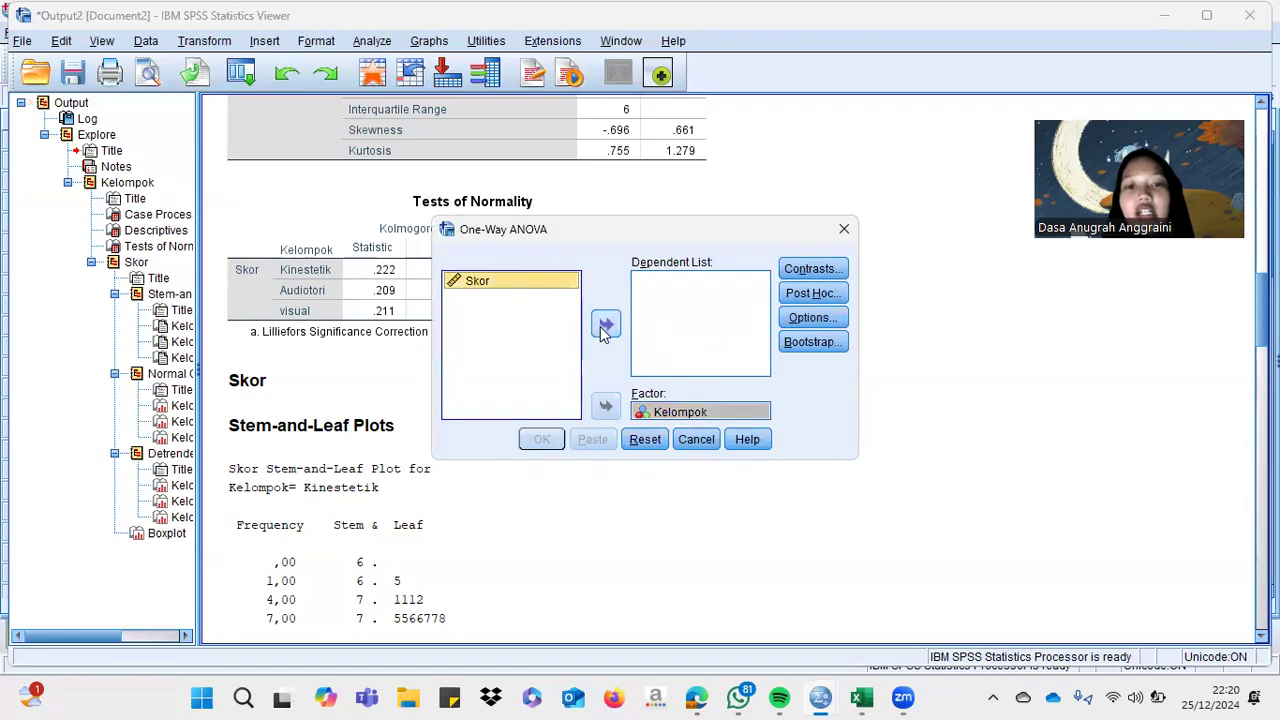
{"action": "left_click", "coordinate": [604, 328]}
- Add the homogeneity of variance test to the One-Way ANOVA, run it and review the homogeneity and ANOVA tables
{"action": "left_click", "coordinate": [803, 318]}
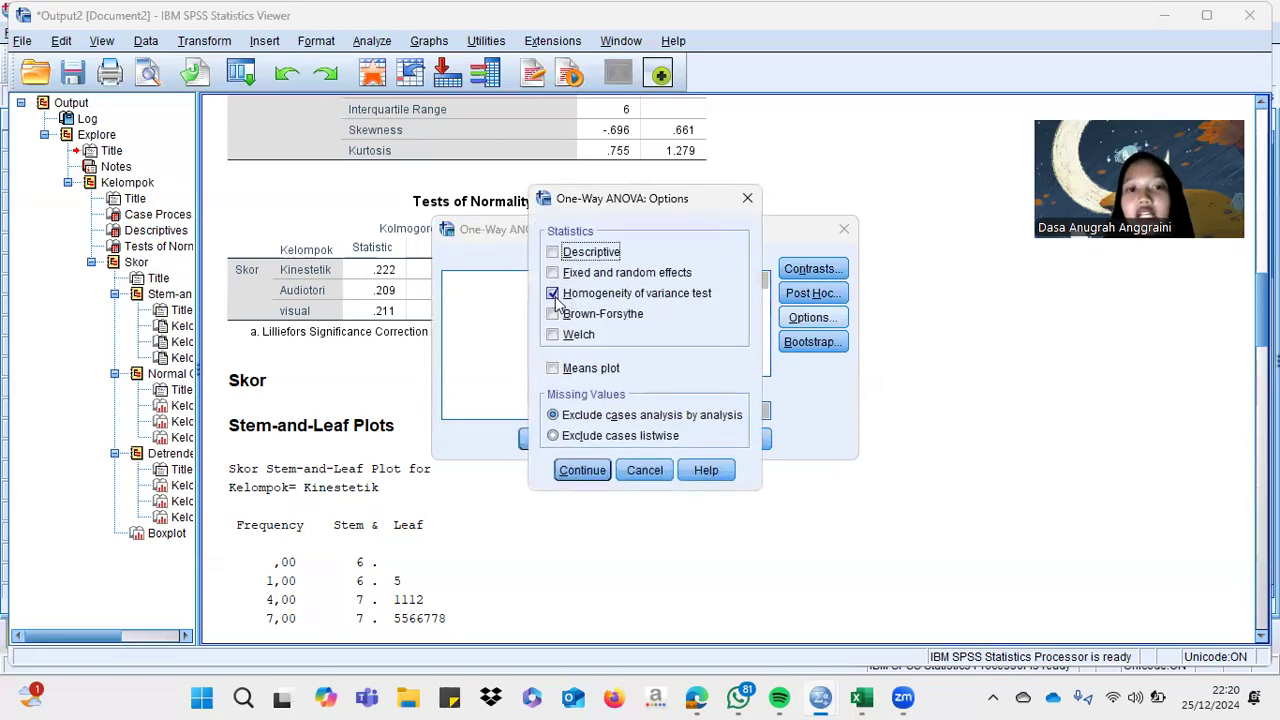
{"action": "left_click", "coordinate": [580, 470]}
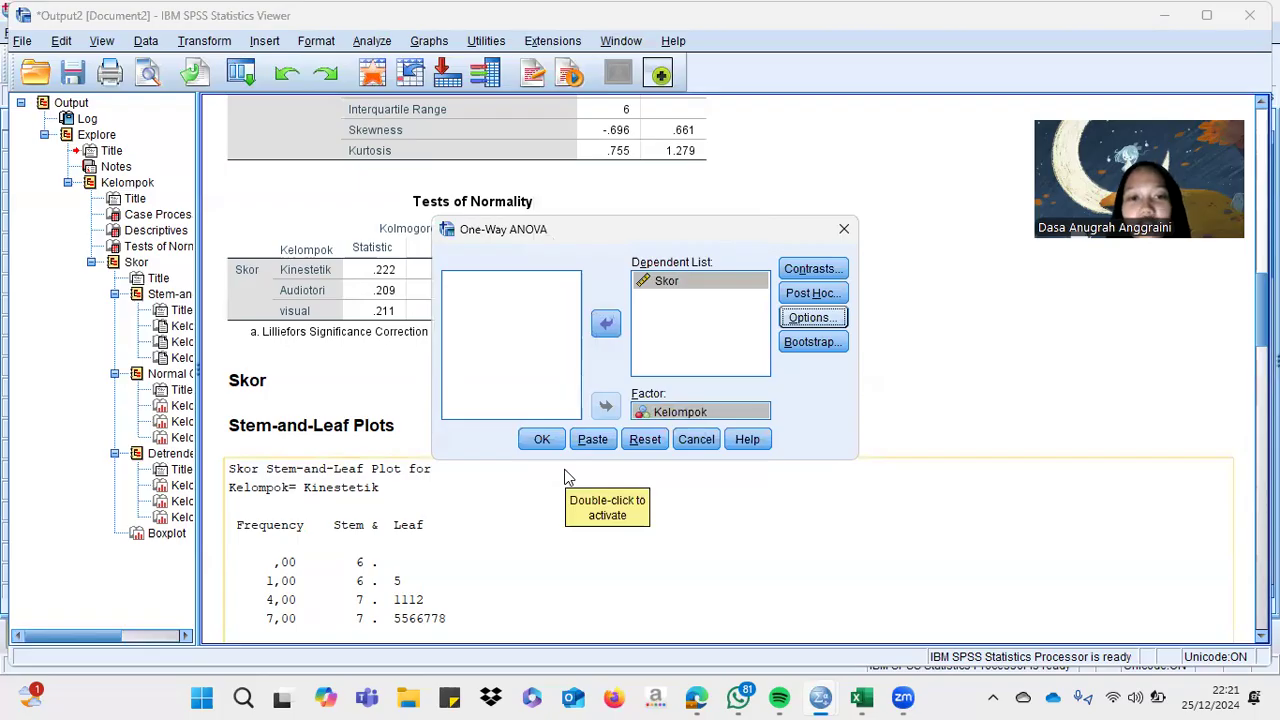
{"action": "left_click", "coordinate": [546, 443]}
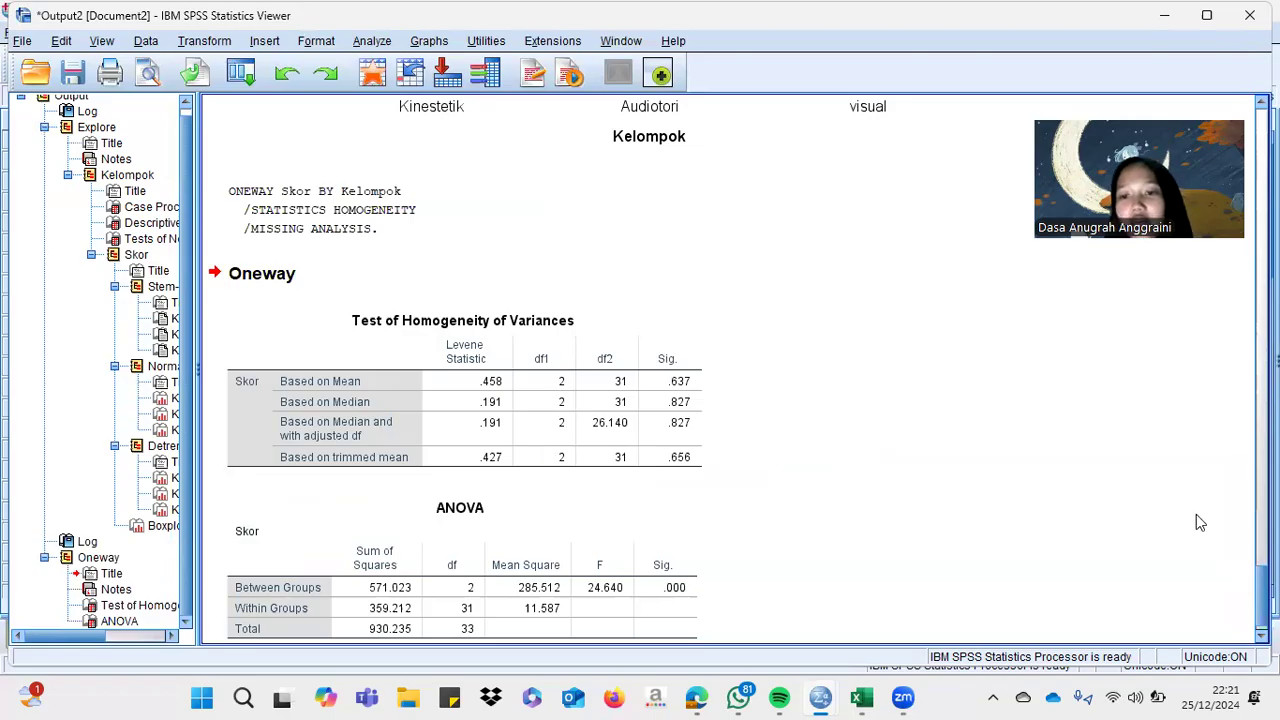
{"action": "scroll", "coordinate": [738, 369], "scroll_direction": "down", "scroll_amount": 1}
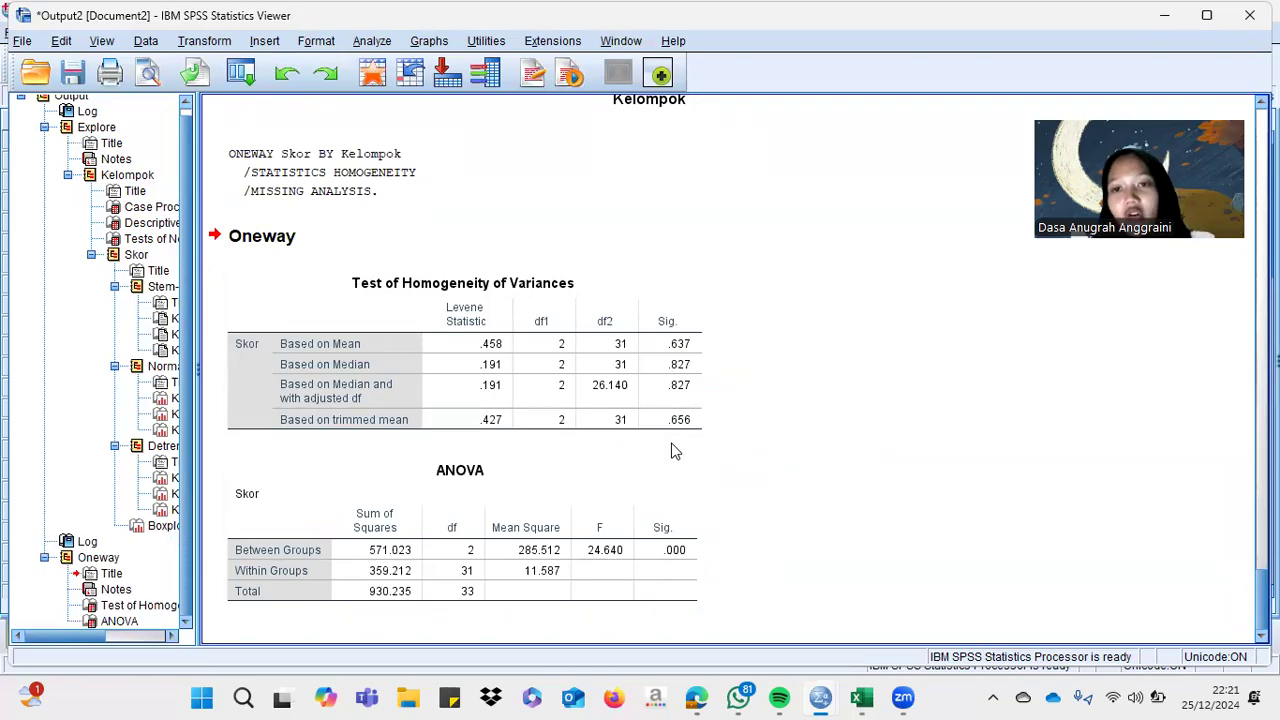
{"action": "left_click", "coordinate": [403, 518]}
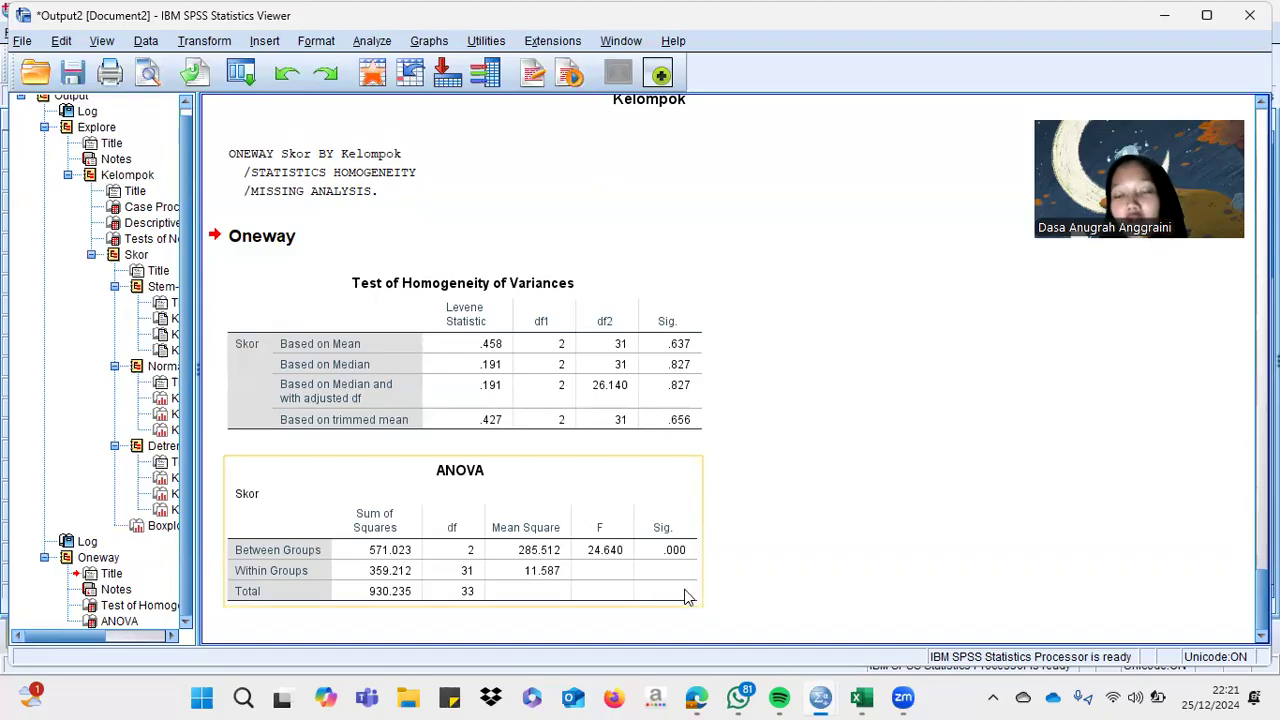
{"action": "left_click", "coordinate": [740, 580]}
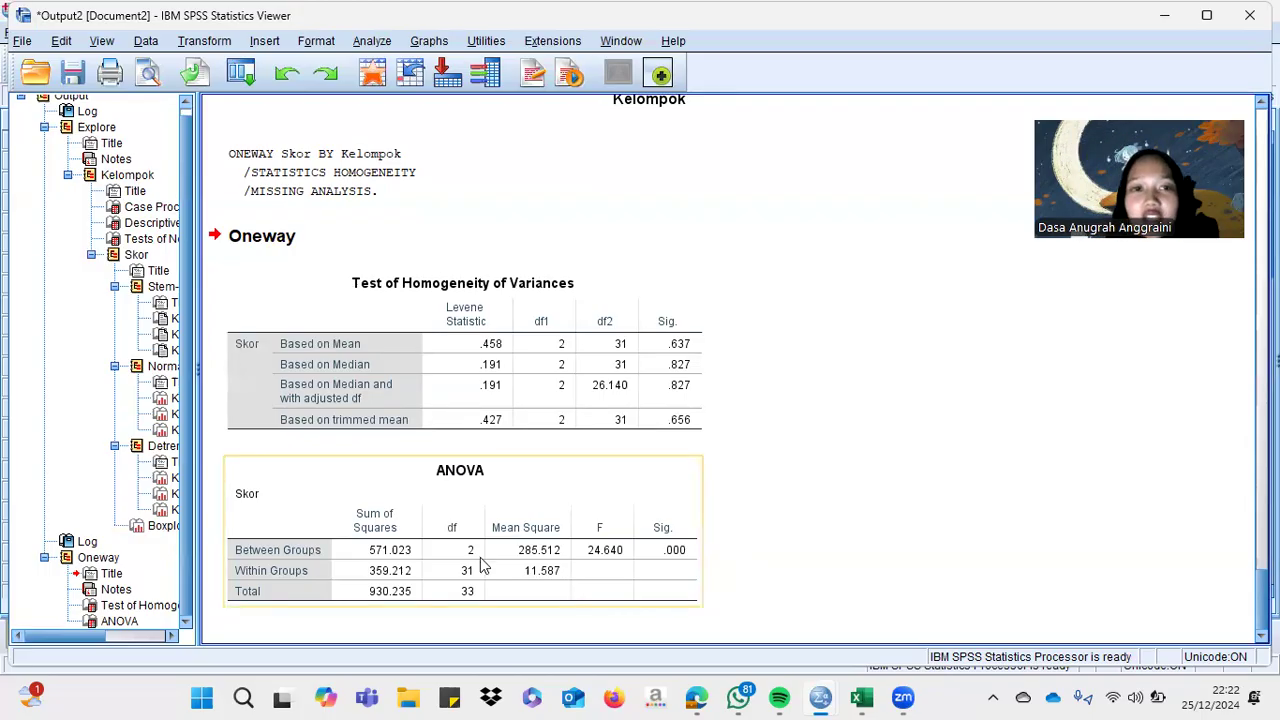
- Rerun the One-Way ANOVA with a Bonferroni post hoc test, checking the test criteria table in the browser before choosing it
{"action": "left_click", "coordinate": [372, 41]}
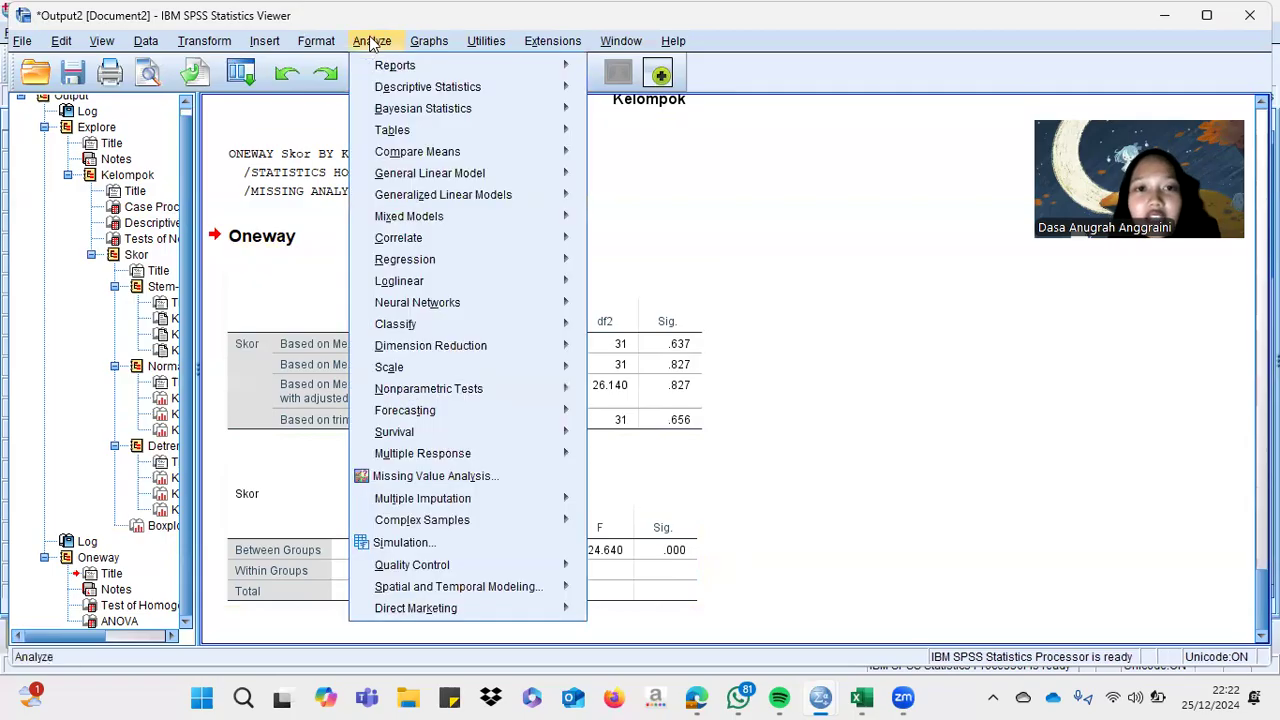
{"action": "mouse_move", "coordinate": [398, 157]}
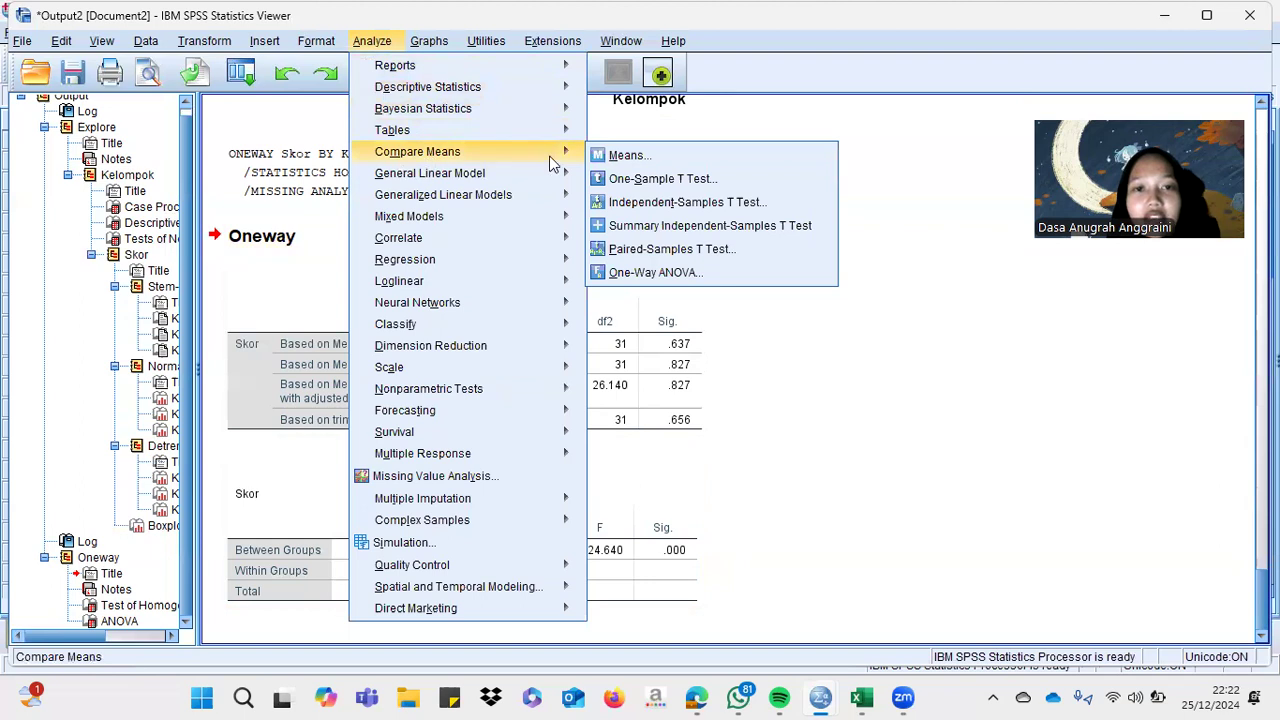
{"action": "left_click", "coordinate": [652, 272]}
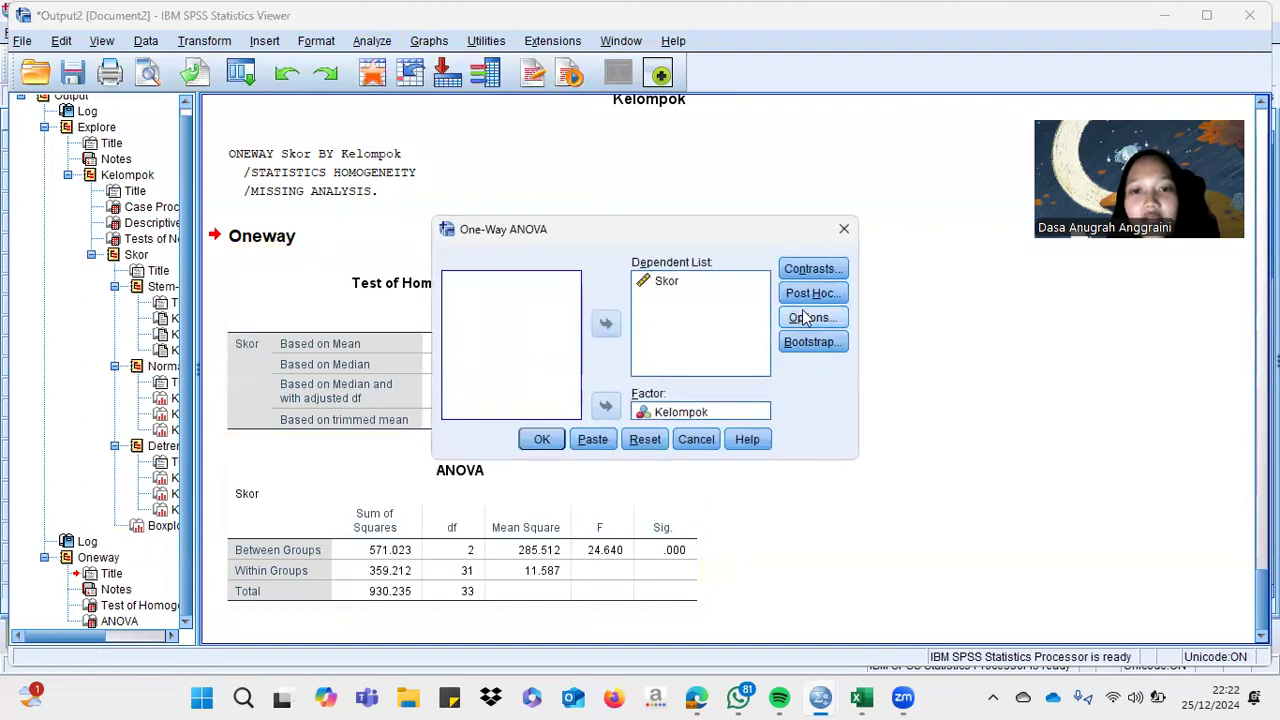
{"action": "left_click", "coordinate": [810, 294]}
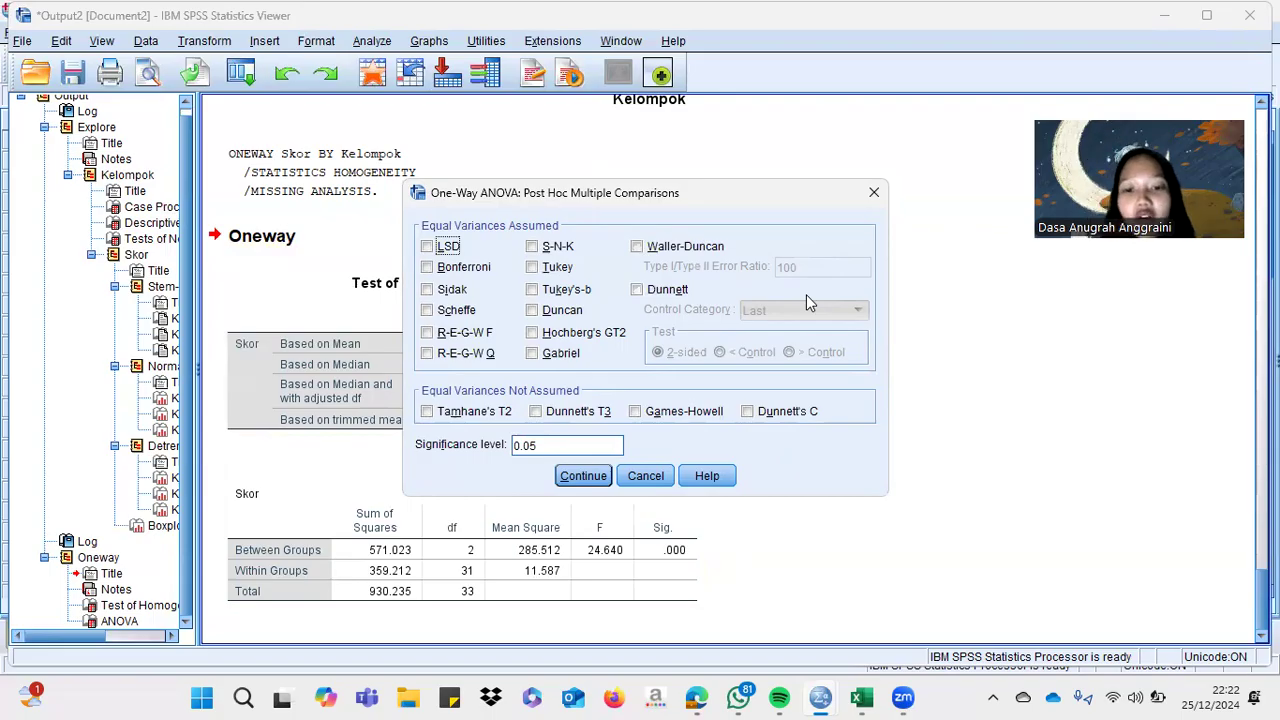
{"action": "left_click", "coordinate": [697, 697]}
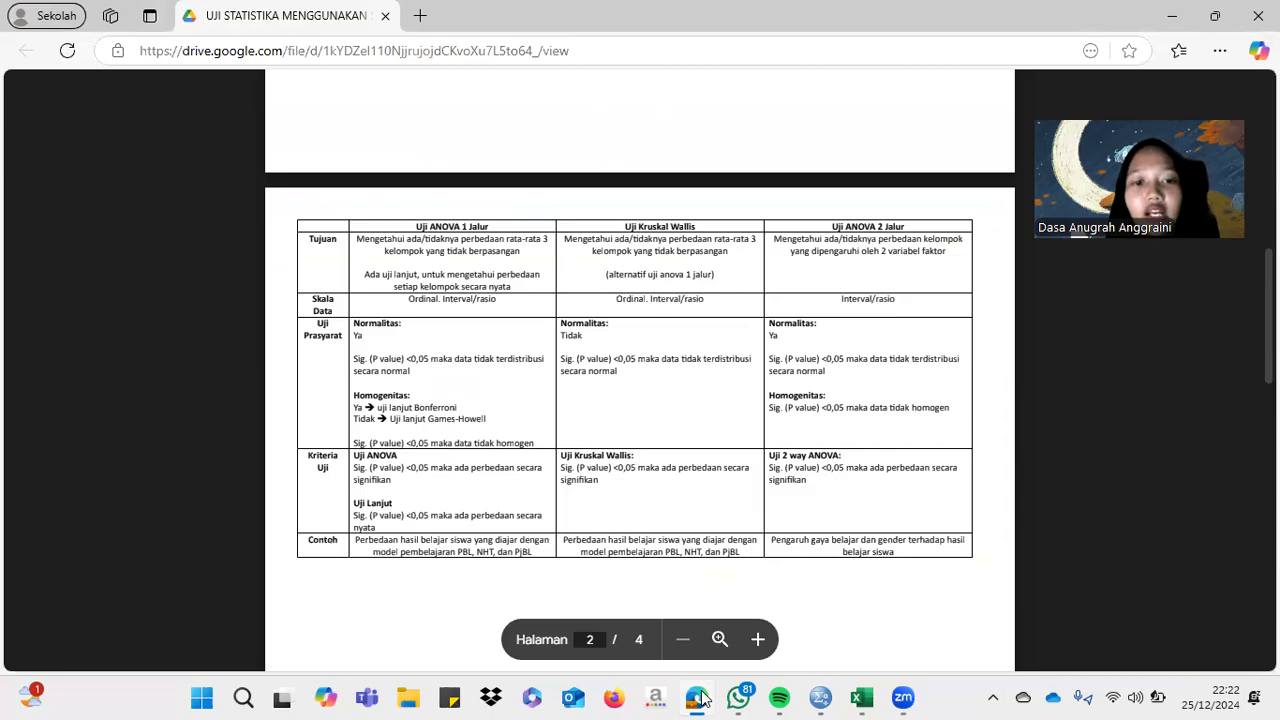
{"action": "left_click", "coordinate": [697, 697]}
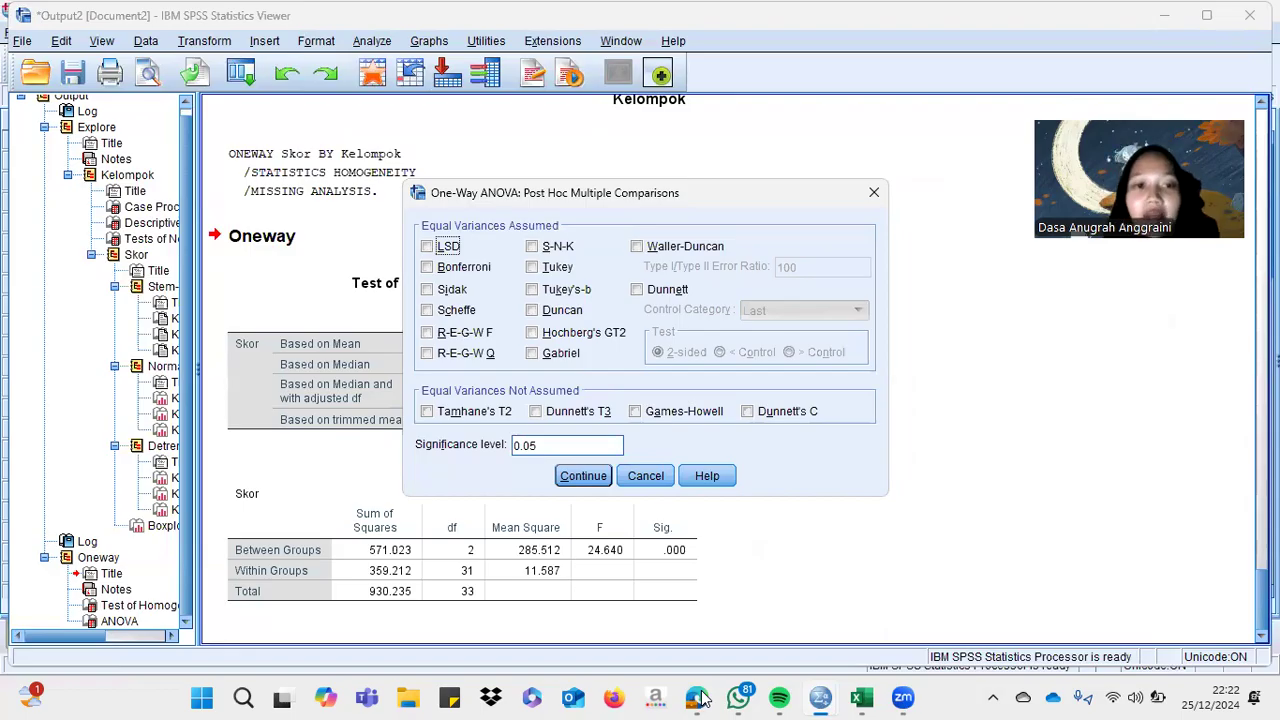
{"action": "left_click", "coordinate": [427, 268]}
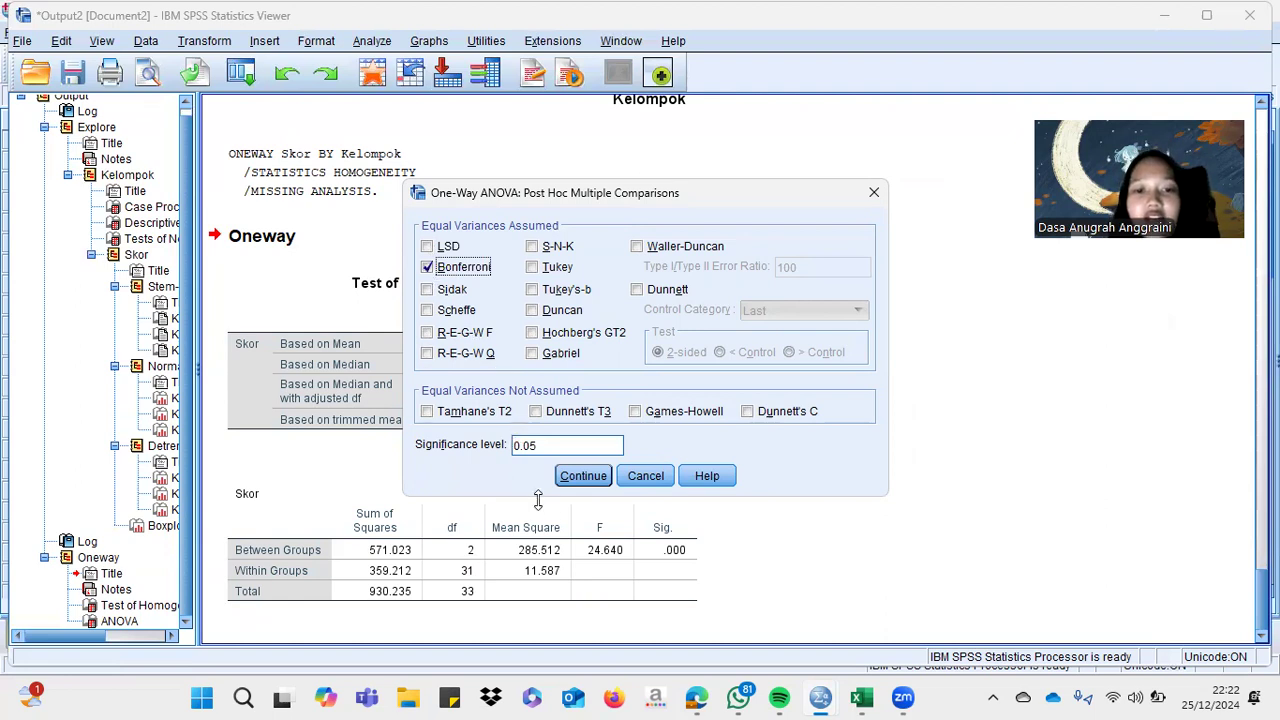
{"action": "left_click", "coordinate": [584, 476]}
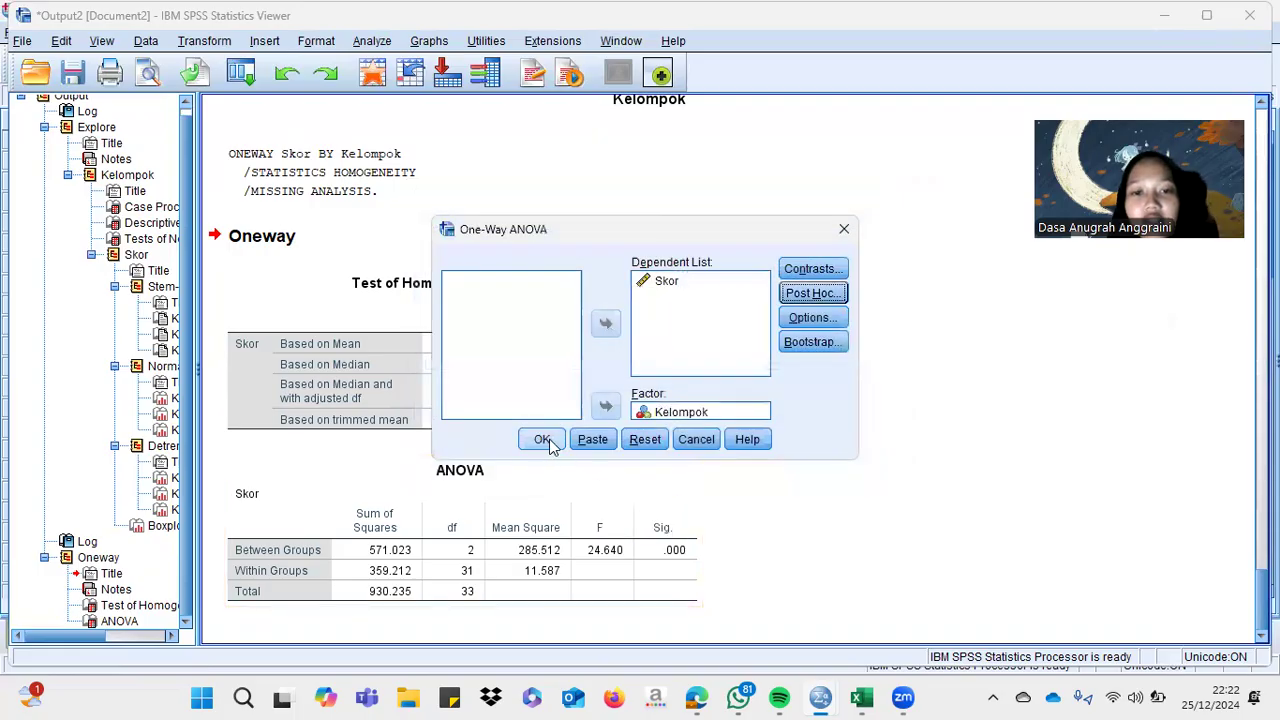
{"action": "left_click", "coordinate": [545, 441]}
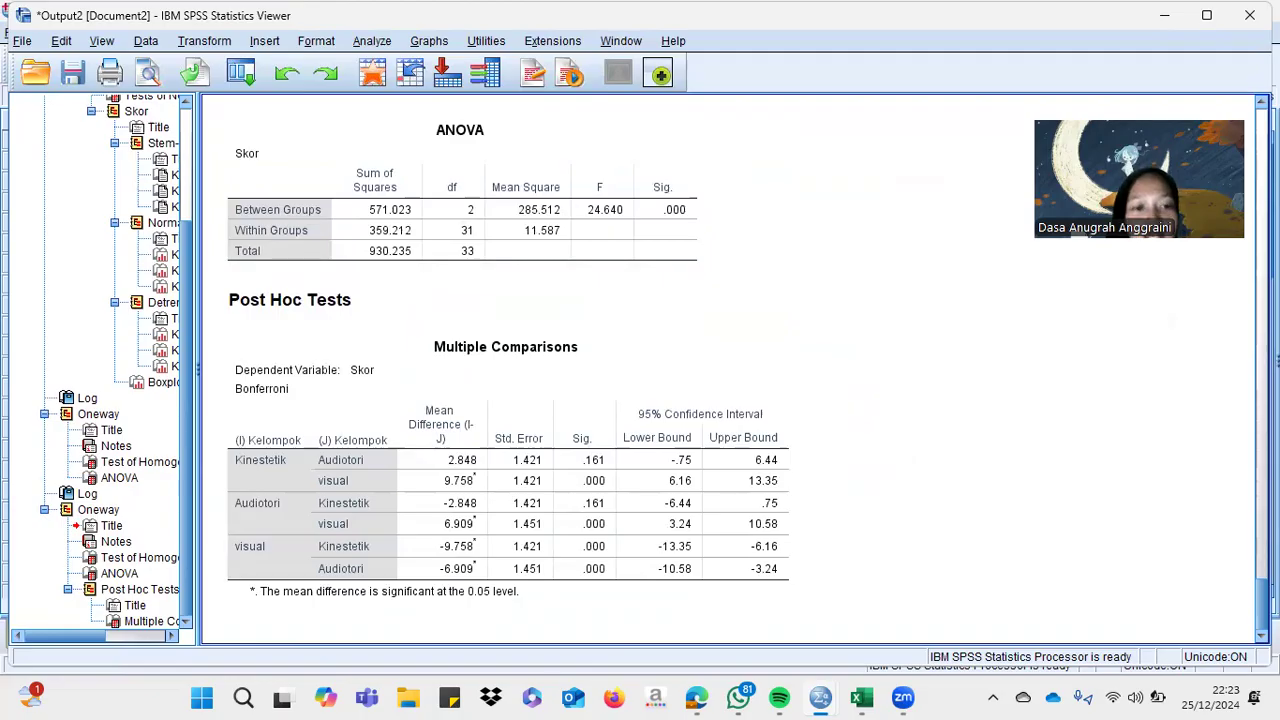
{"action": "left_click", "coordinate": [252, 468]}
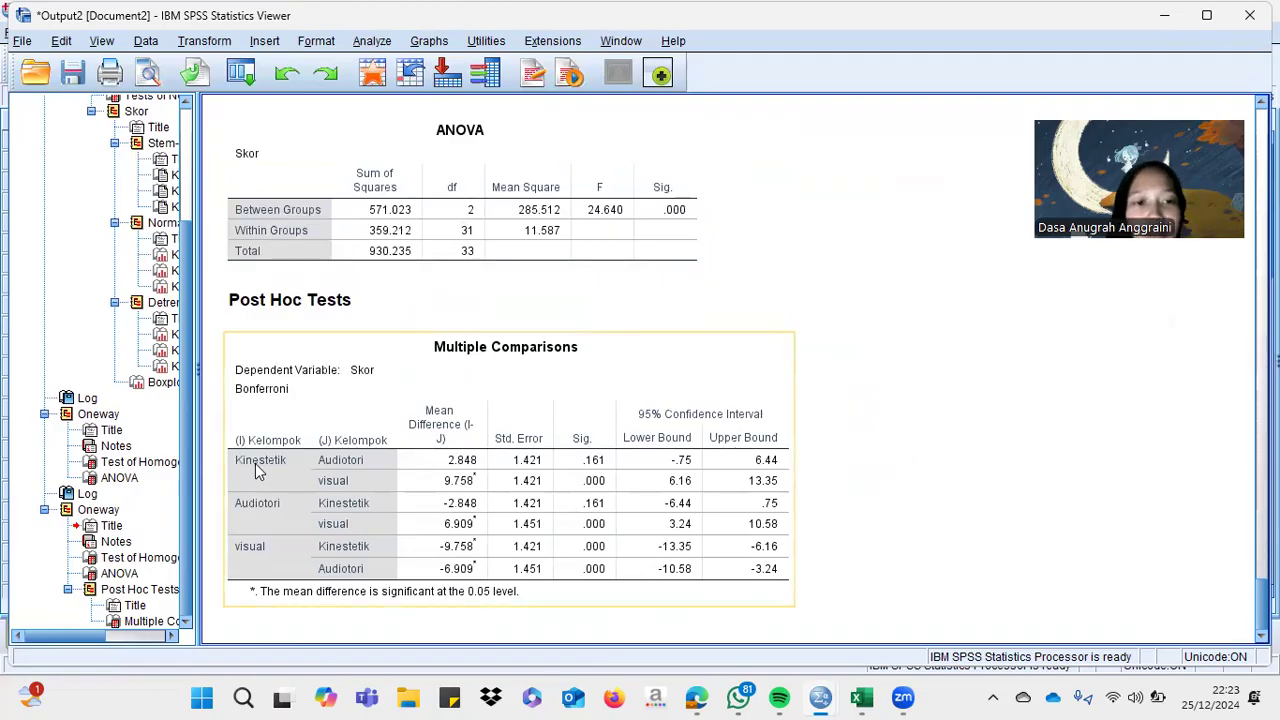